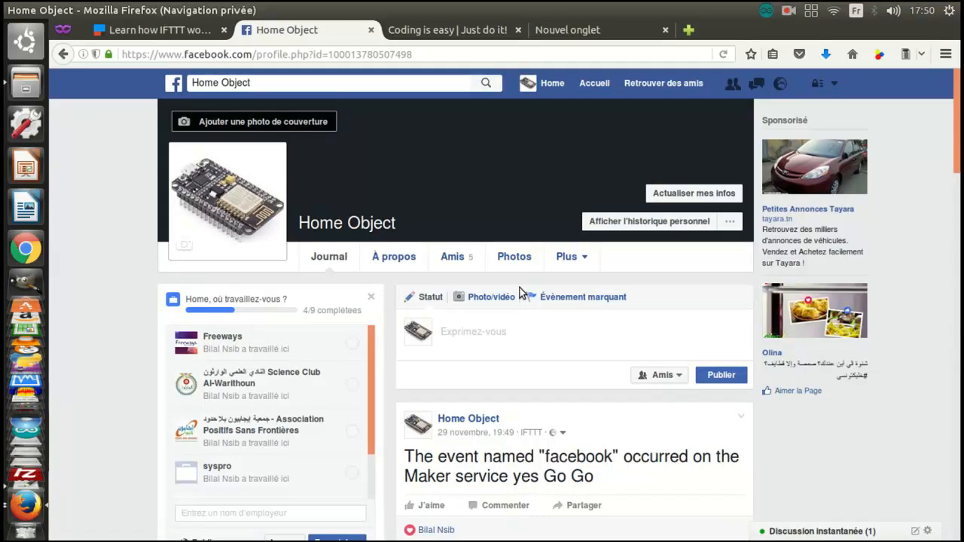
pyautogui.scroll(-3, 518, 293)
pyautogui.scroll(-4, 519, 293)
pyautogui.scroll(-3, 519, 292)
pyautogui.scroll(-2, 519, 292)
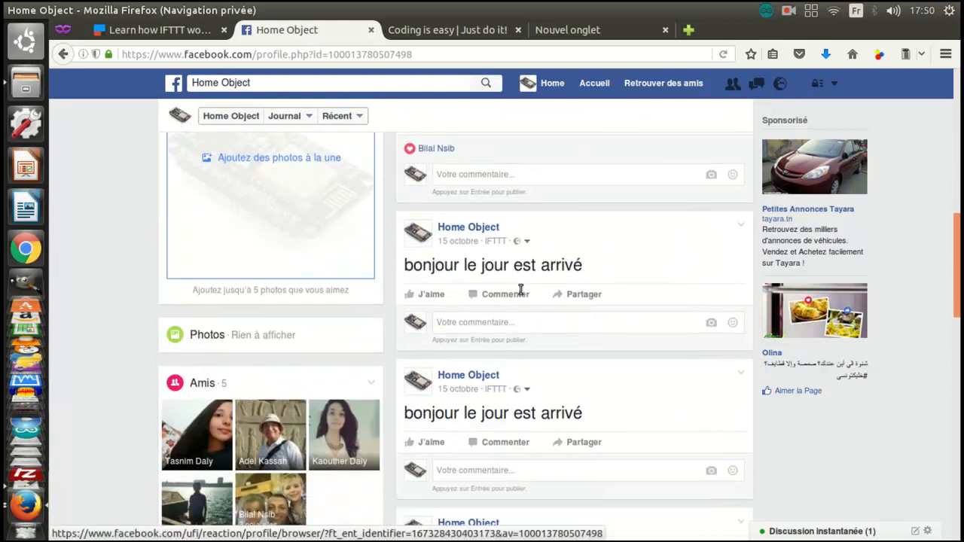
pyautogui.scroll(-2, 519, 292)
pyautogui.scroll(4, 519, 292)
pyautogui.scroll(3, 518, 292)
pyautogui.scroll(4, 519, 292)
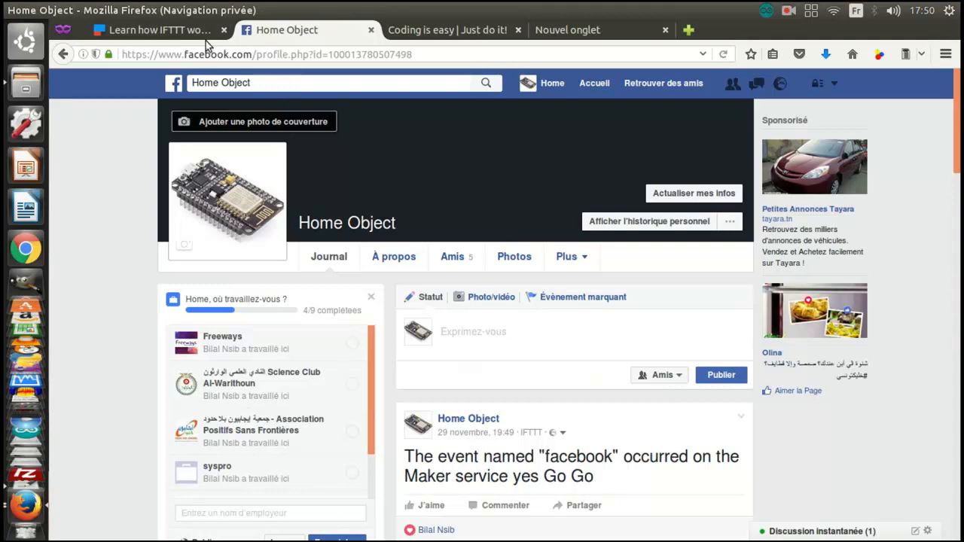
# Switch from the Facebook timeline to the IFTTT homepage browser tab.
pyautogui.click(159, 29)
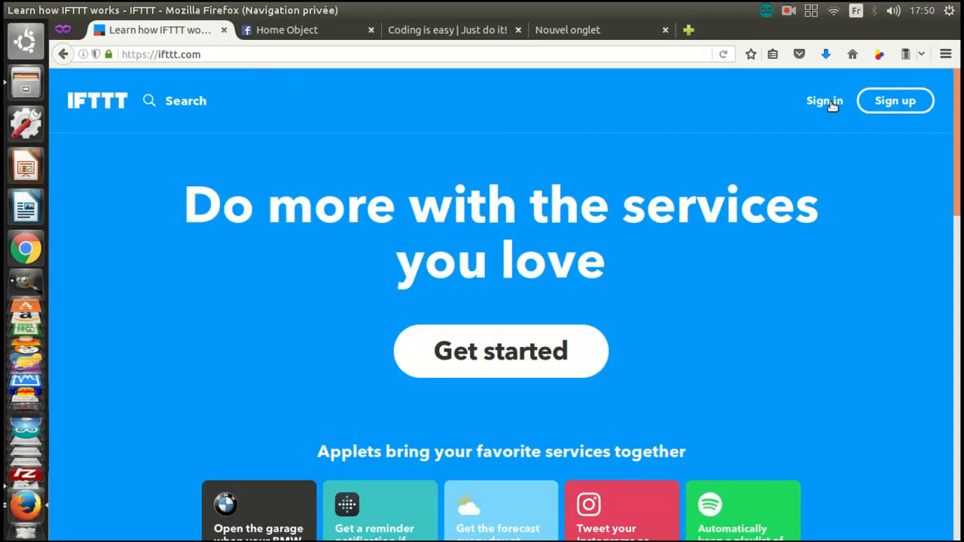
# Sign in to IFTTT with the saved email address and password.
pyautogui.click(881, 101)
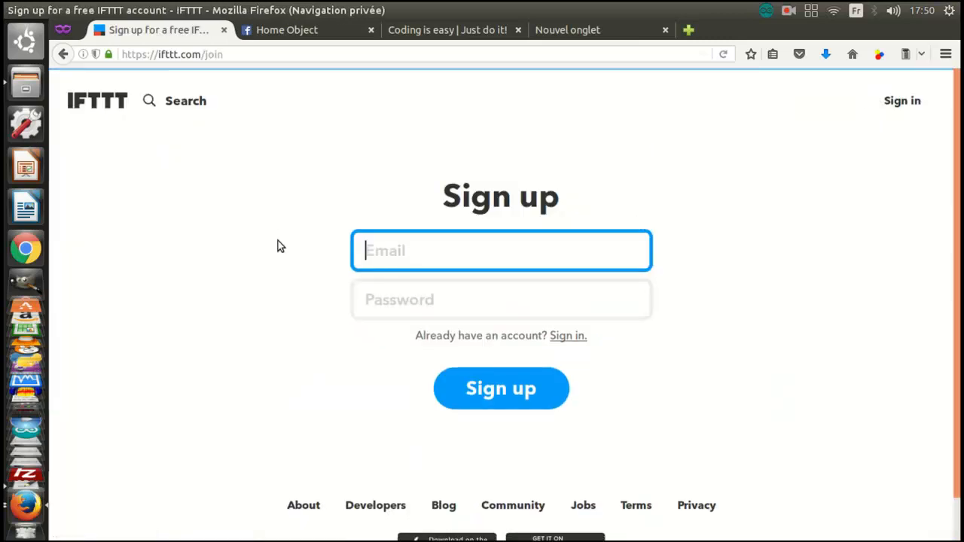
pyautogui.click(565, 337)
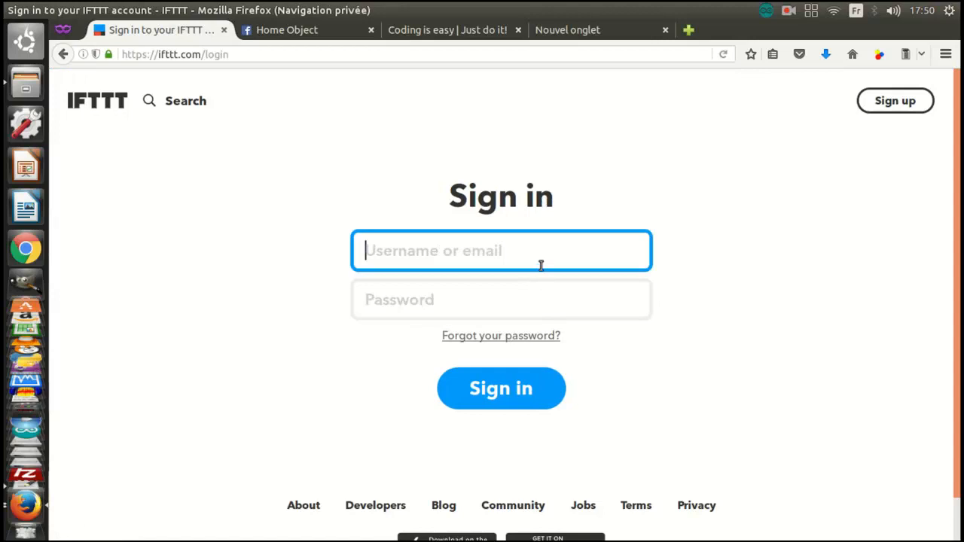
pyautogui.click(540, 260)
pyautogui.click(529, 279)
pyautogui.click(540, 305)
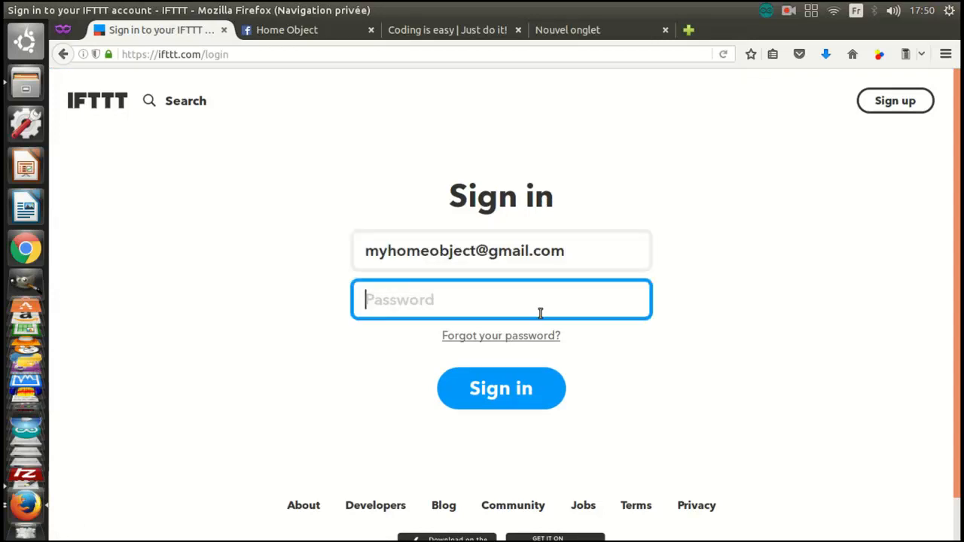
pyautogui.write('•••••••')
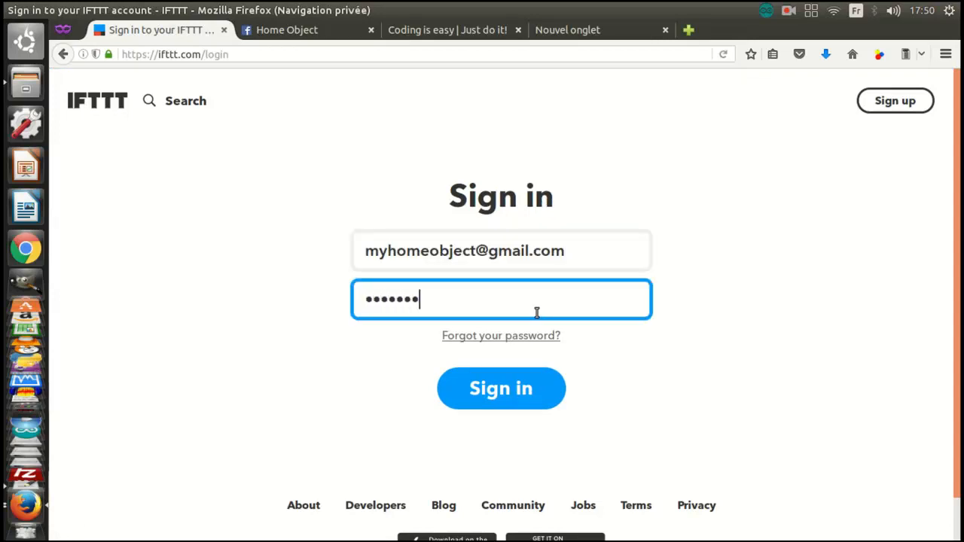
pyautogui.write('••')
pyautogui.click(532, 384)
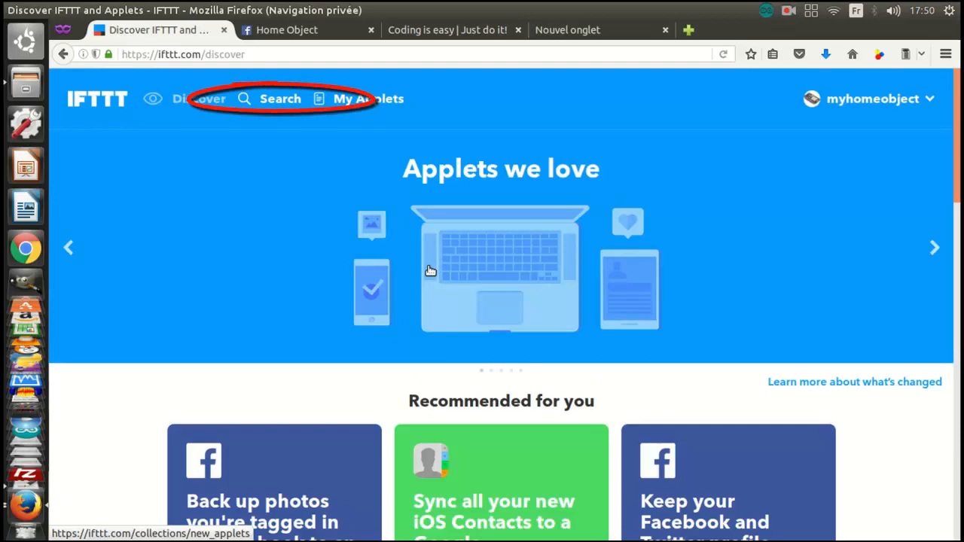
# Find the Maker service via search and connect it to the account.
pyautogui.click(271, 99)
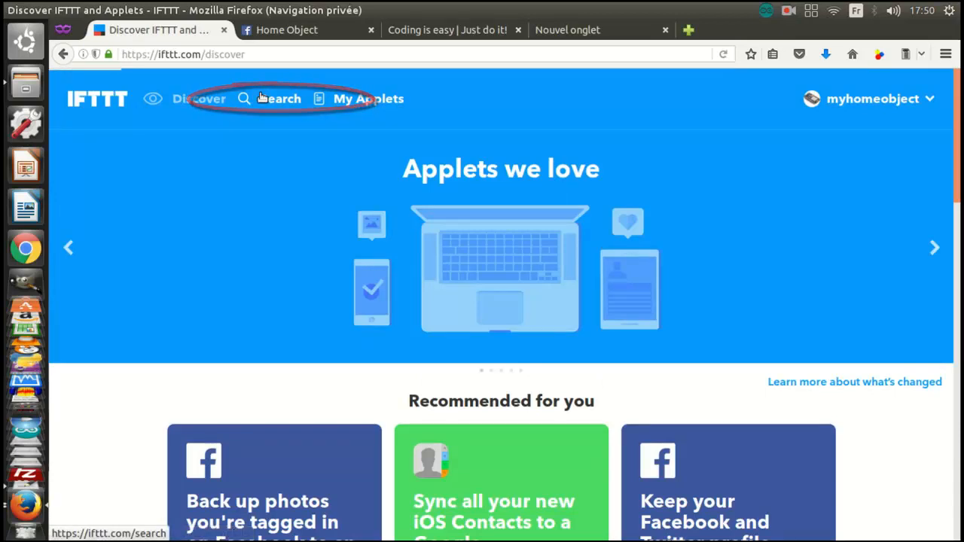
pyautogui.write('maker')
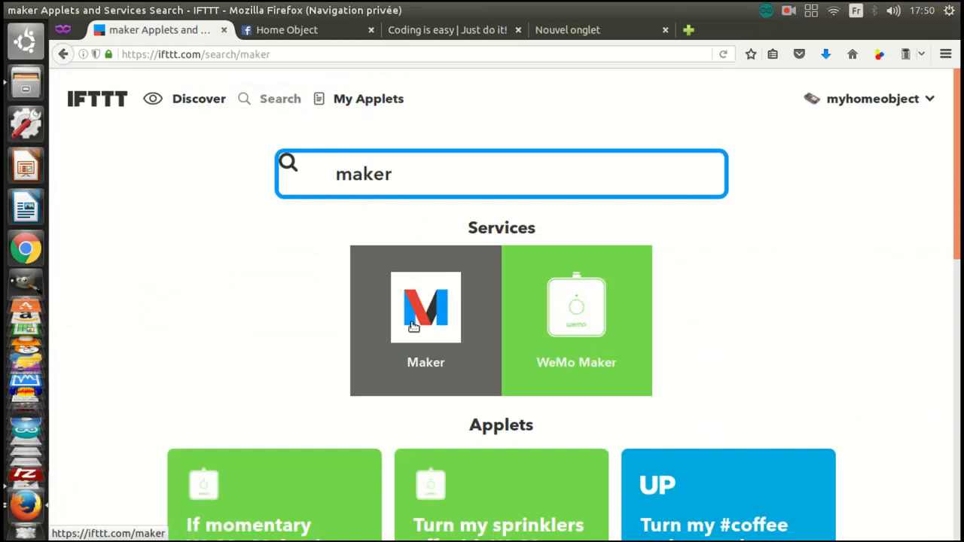
pyautogui.click(417, 301)
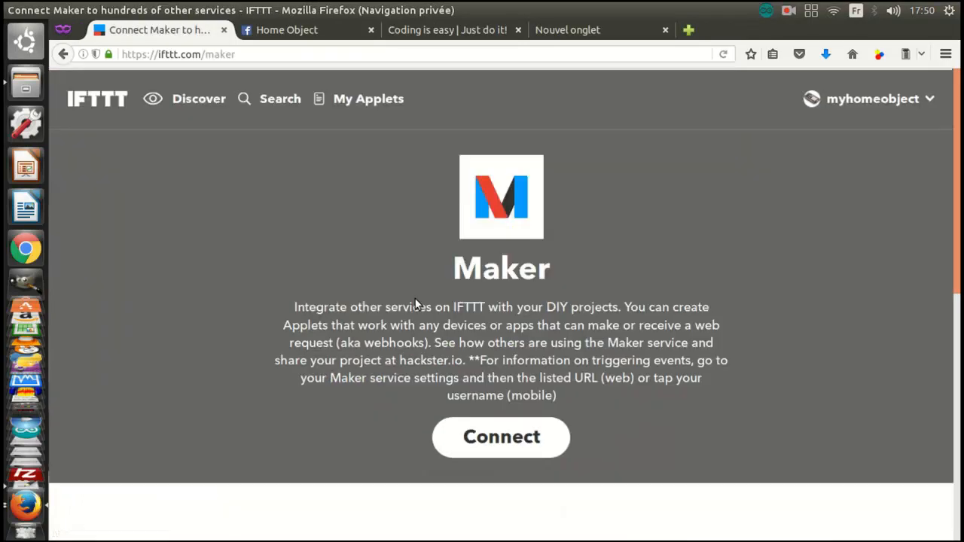
pyautogui.click(463, 433)
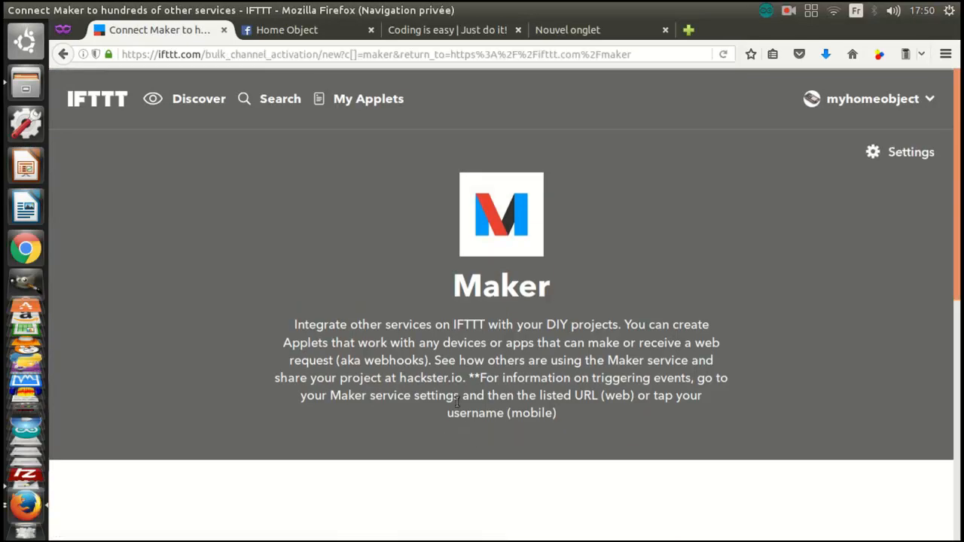
# Find and connect the Facebook service, choosing 'Plus tard' in the permission dialog.
pyautogui.click(267, 99)
pyautogui.write('f')
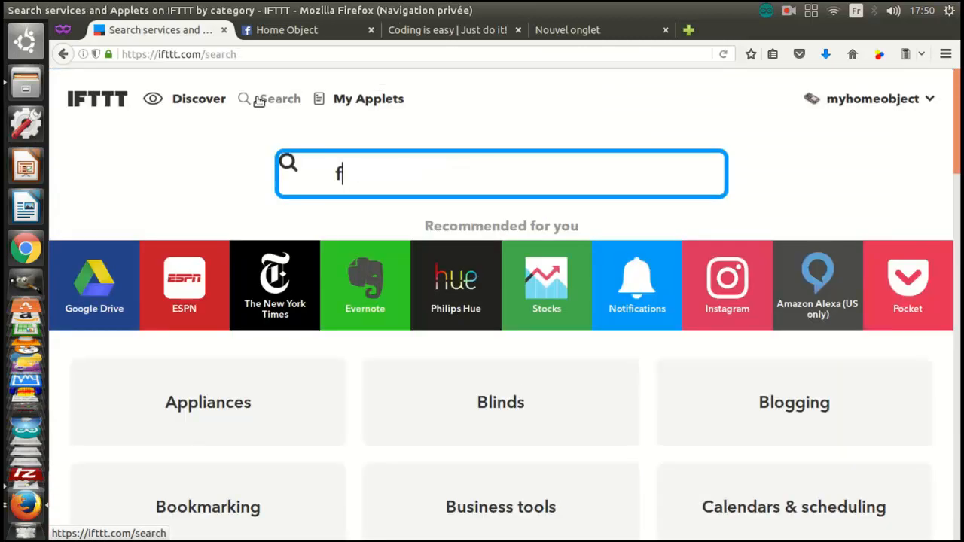
pyautogui.write('acebook')
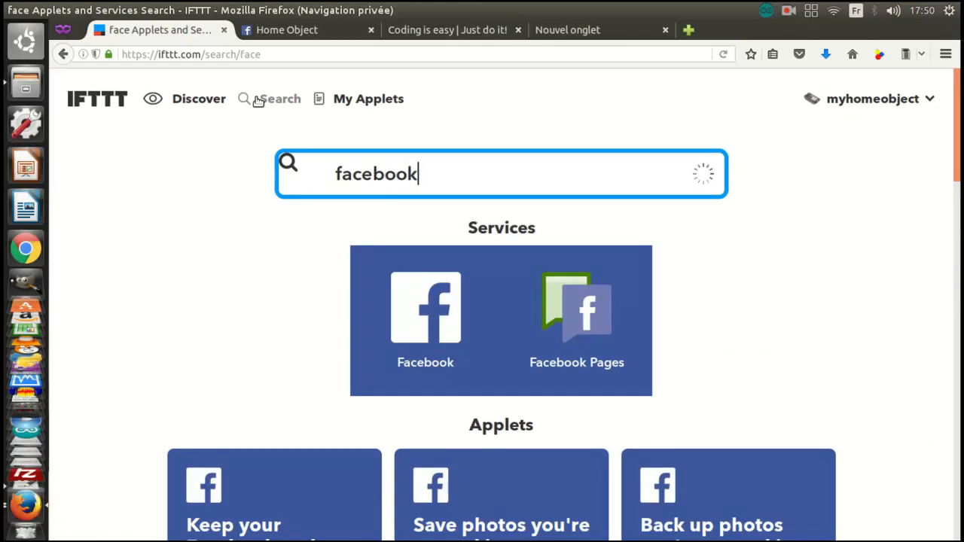
pyautogui.click(414, 323)
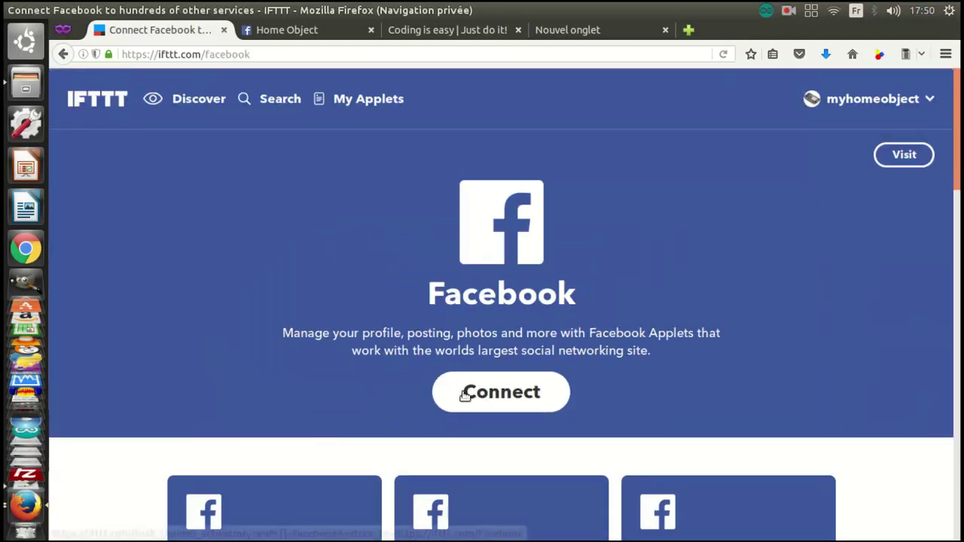
pyautogui.click(464, 393)
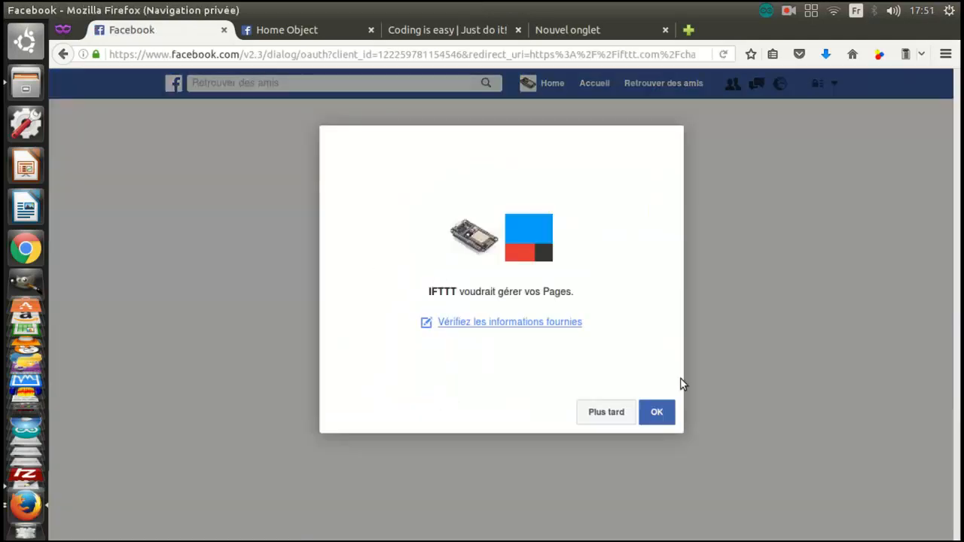
pyautogui.click(624, 412)
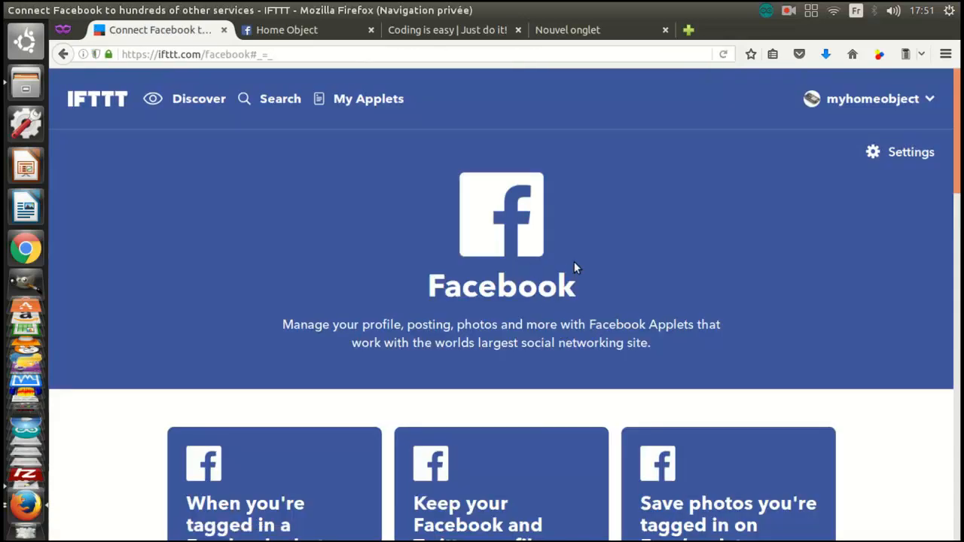
# Create a new applet with a Maker web request trigger whose event name is tuto.
pyautogui.click(904, 104)
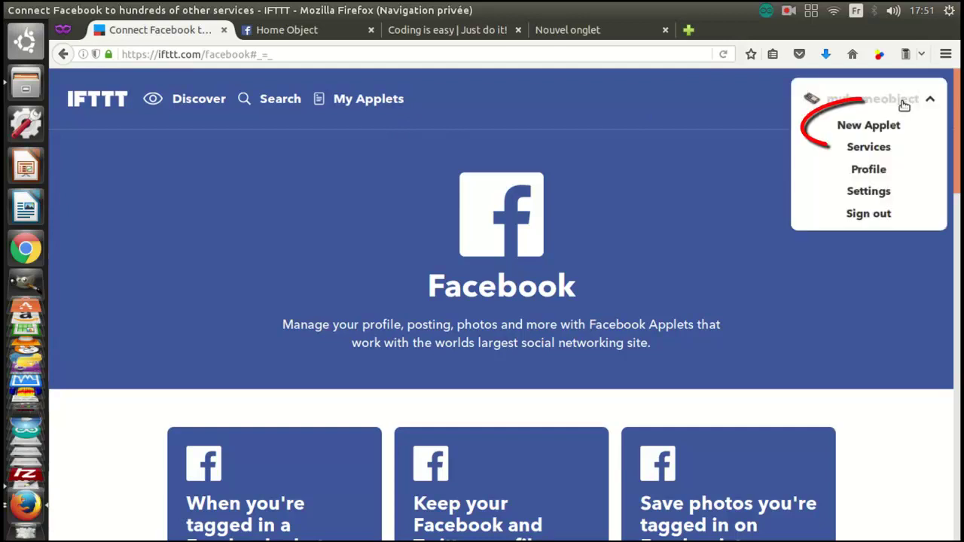
pyautogui.click(869, 125)
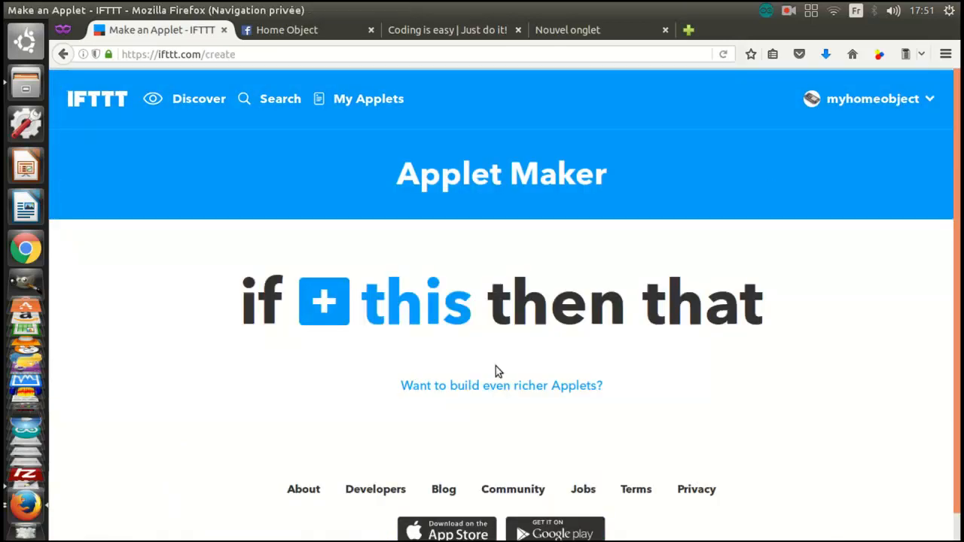
pyautogui.click(331, 295)
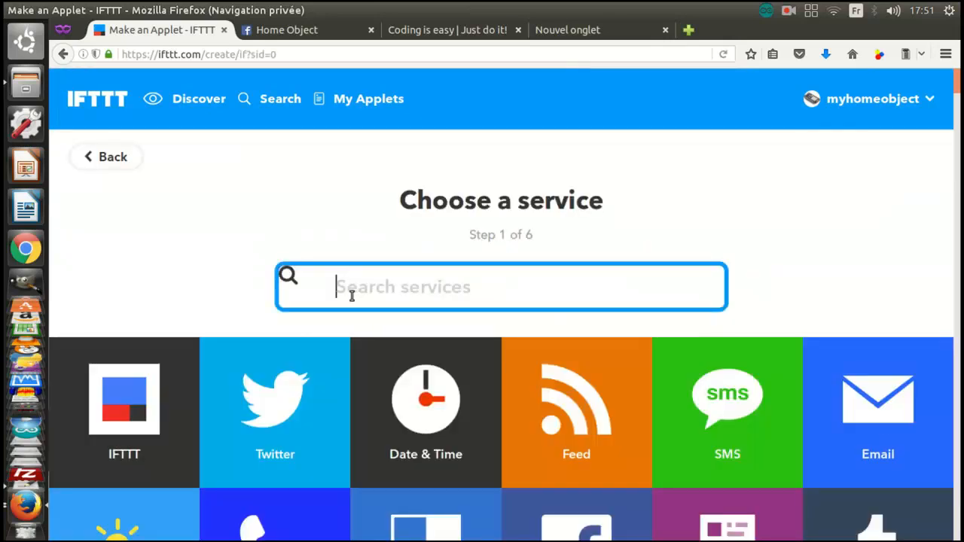
pyautogui.write('maker')
pyautogui.click(570, 413)
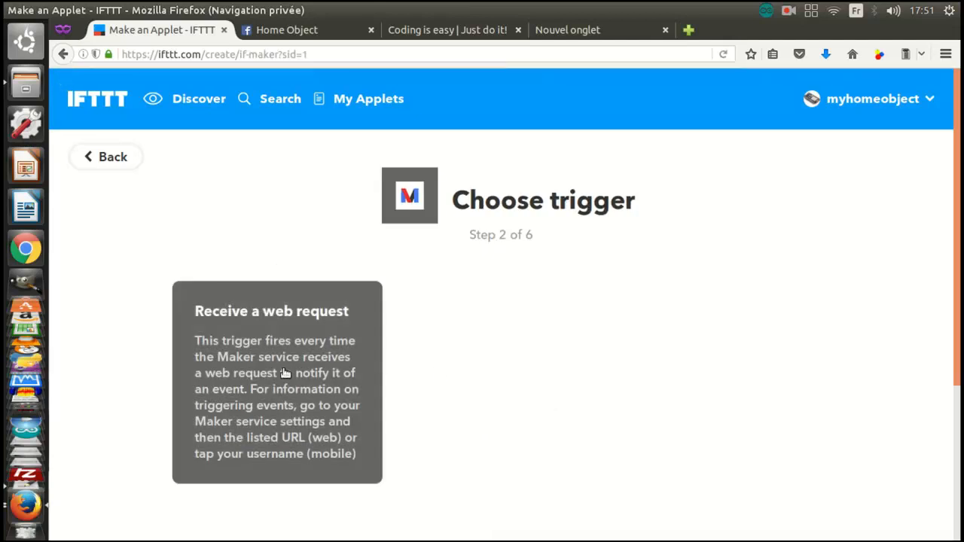
pyautogui.click(283, 368)
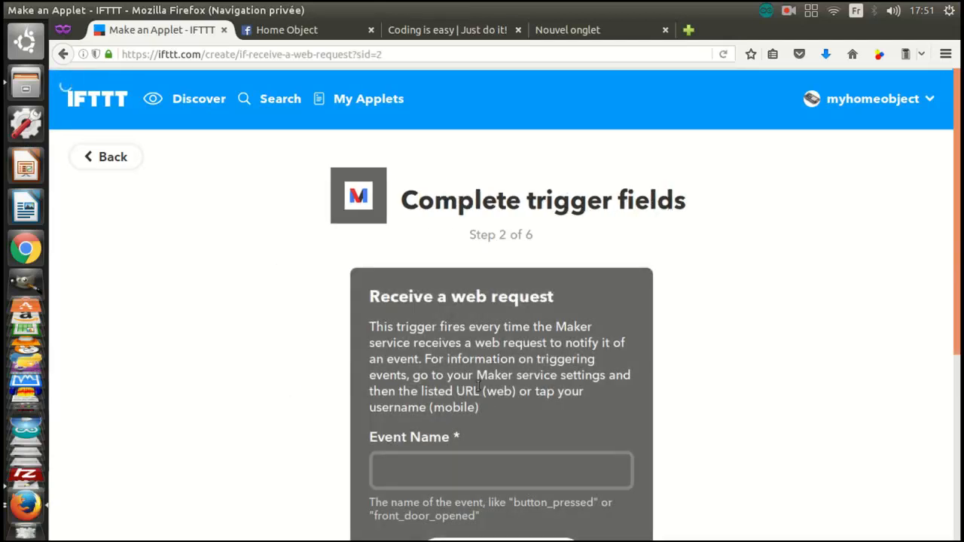
pyautogui.scroll(-1, 453, 379)
pyautogui.click(452, 380)
pyautogui.write('tu')
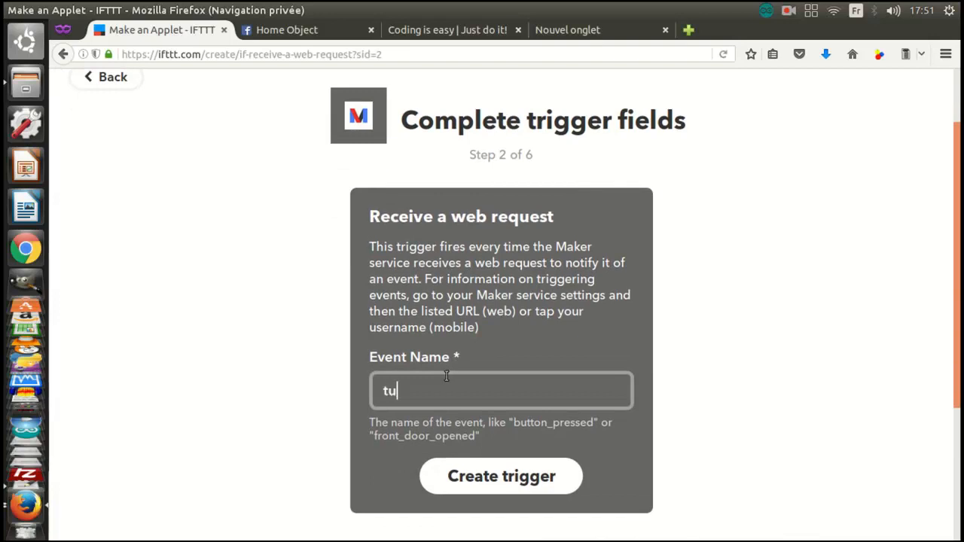
pyautogui.write('to')
pyautogui.click(499, 474)
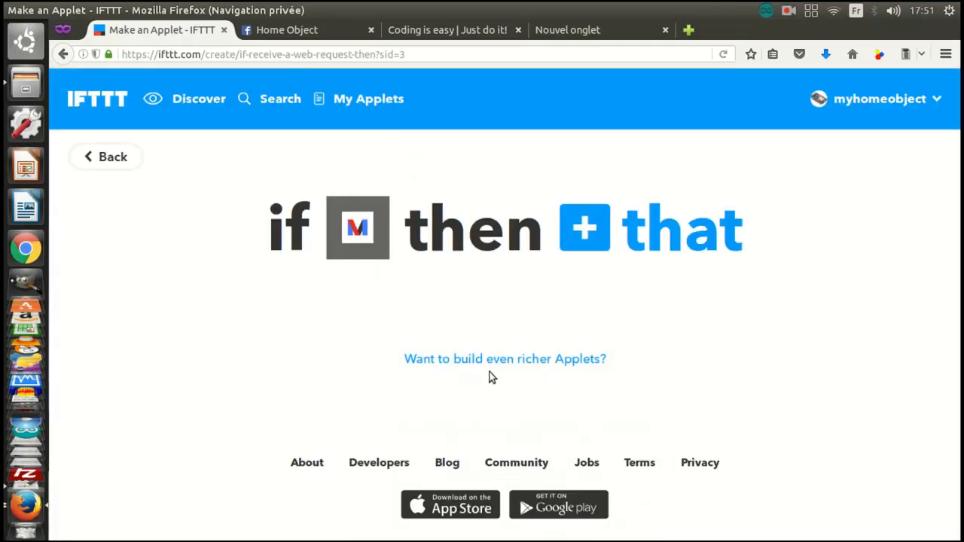
# Choose Facebook as the action service with the 'Create a status message' action.
pyautogui.click(597, 226)
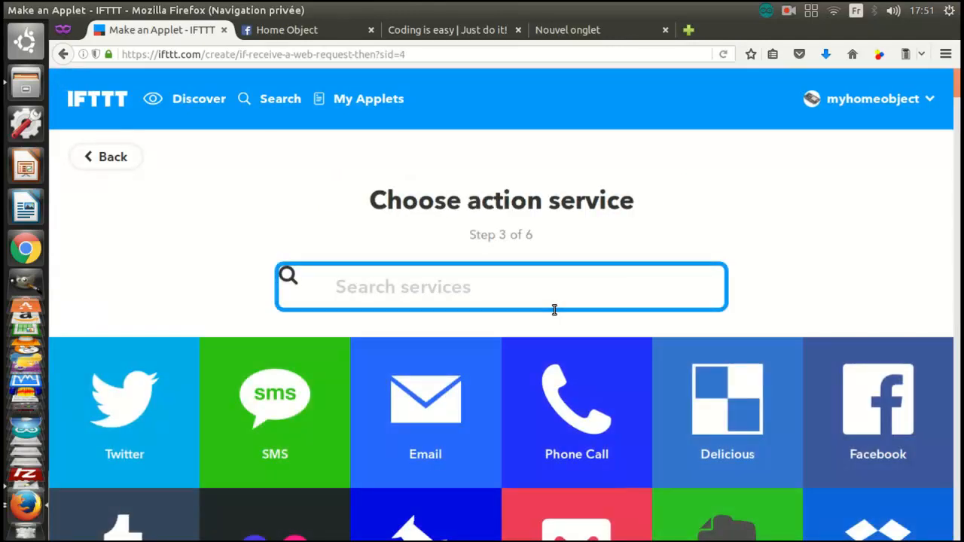
pyautogui.write('face')
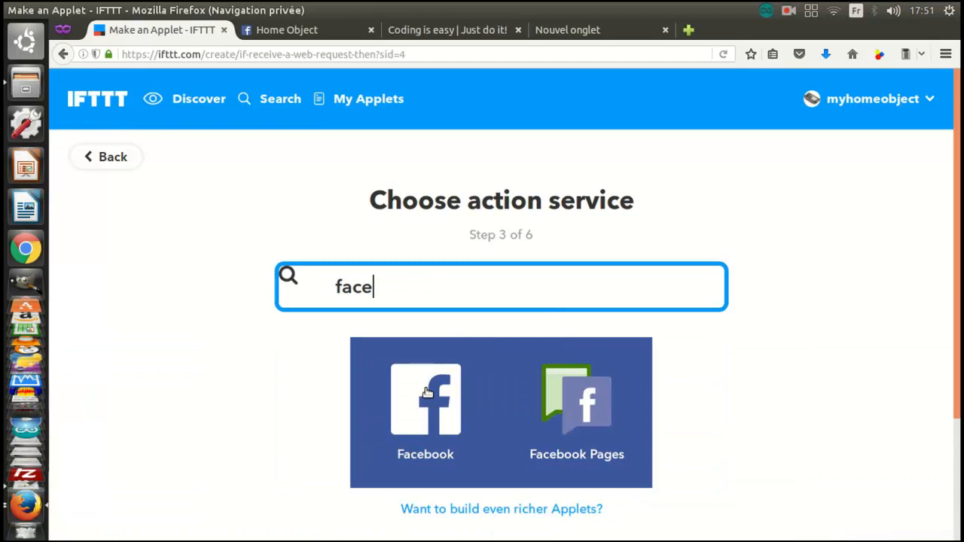
pyautogui.click(419, 390)
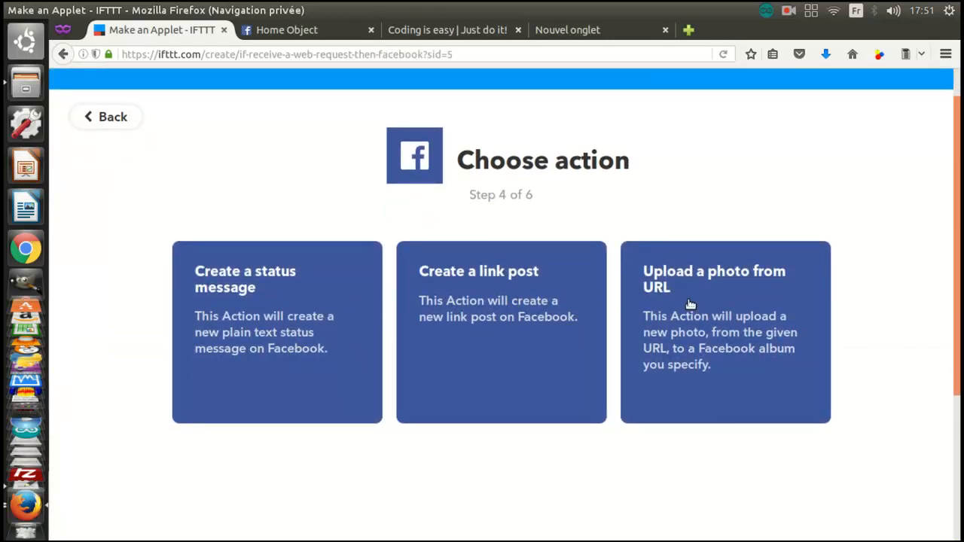
pyautogui.click(253, 301)
# Replace the default status message with the Value1, Value2 and Value3 ingredients.
pyautogui.click(556, 410)
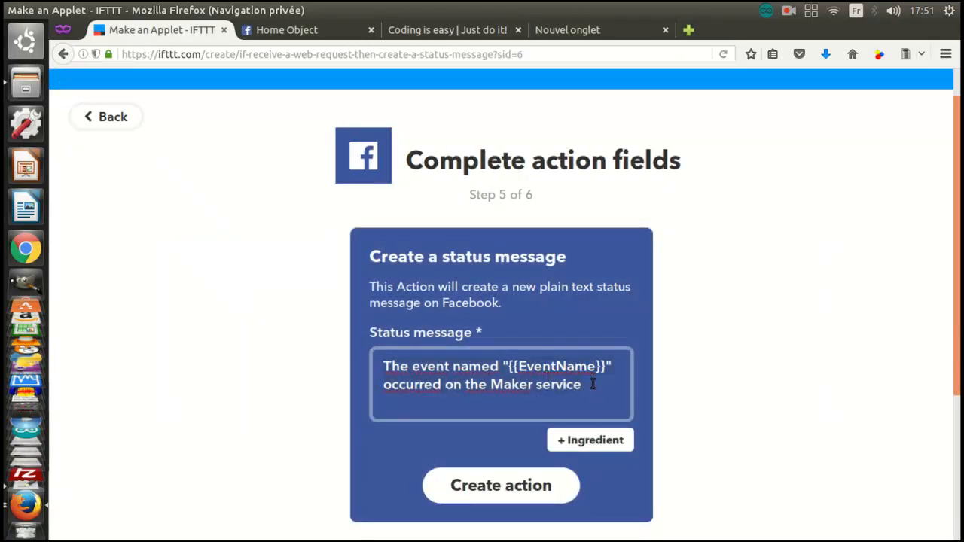
pyautogui.press('BackSpace')
pyautogui.press('BackSpace')
pyautogui.press('BackSpace')
pyautogui.press('BackSpace')
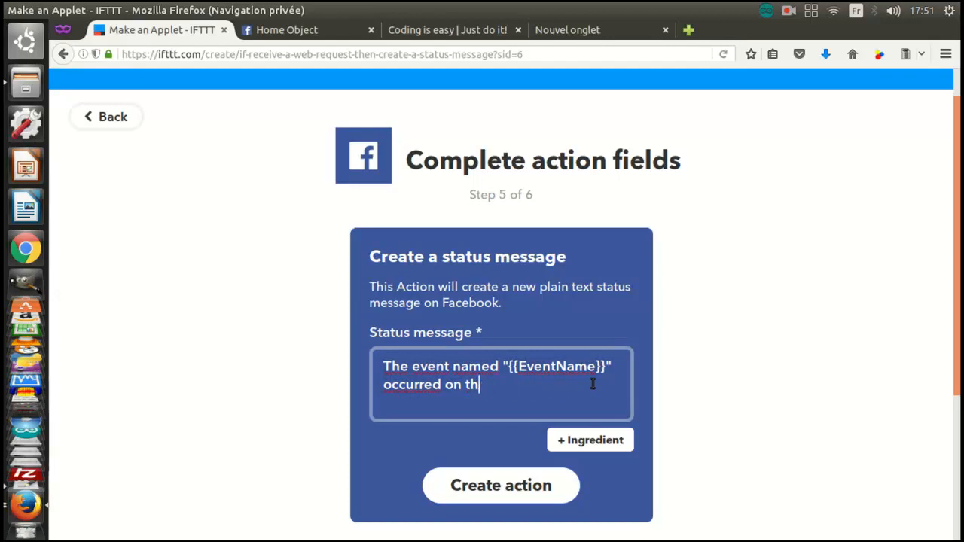
pyautogui.press('BackSpace')
pyautogui.press('BackSpace')
pyautogui.press('BackSpace')
pyautogui.press('BackSpace')
pyautogui.press('BackSpace')
pyautogui.press('BackSpace')
pyautogui.press('BackSpace')
pyautogui.press('BackSpace')
pyautogui.press('BackSpace')
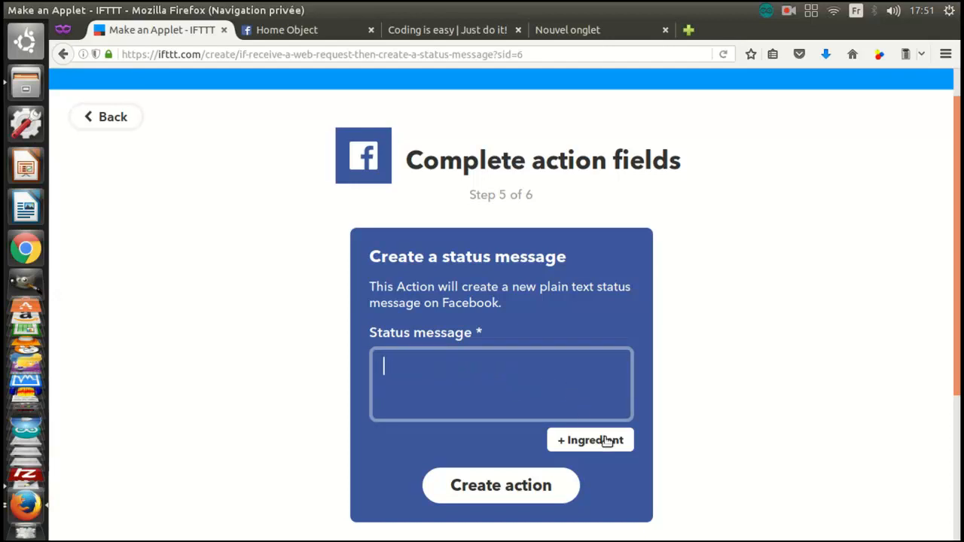
pyautogui.click(606, 440)
pyautogui.scroll(-1, 512, 408)
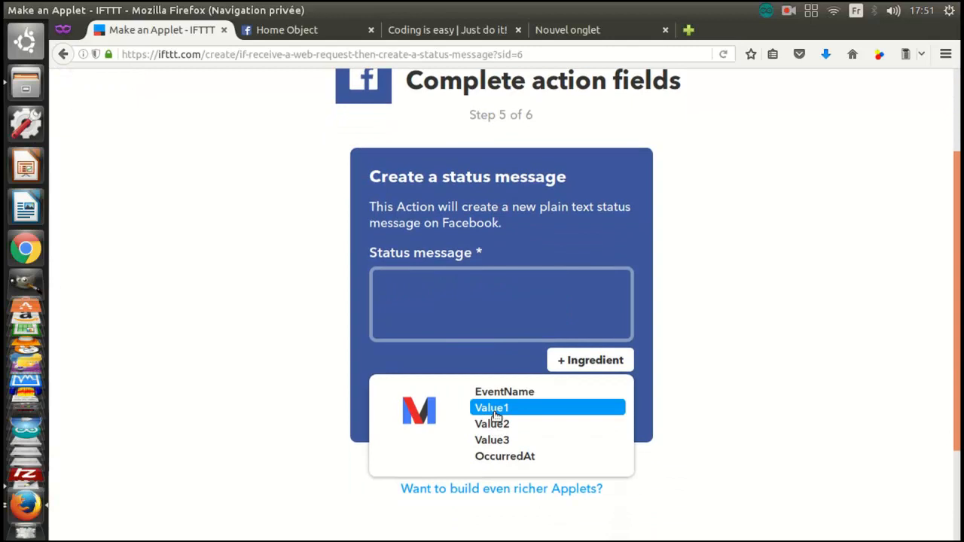
pyautogui.click(490, 404)
pyautogui.click(590, 360)
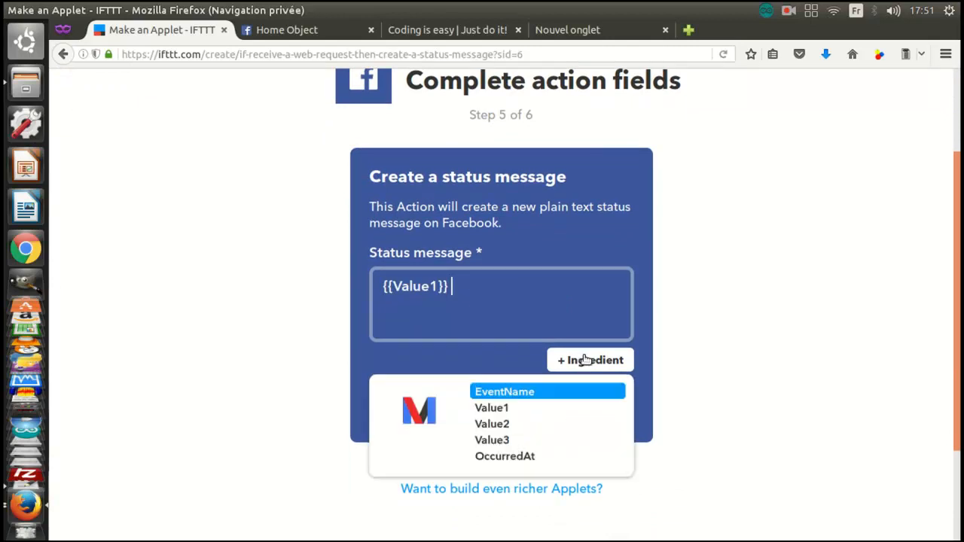
pyautogui.click(527, 424)
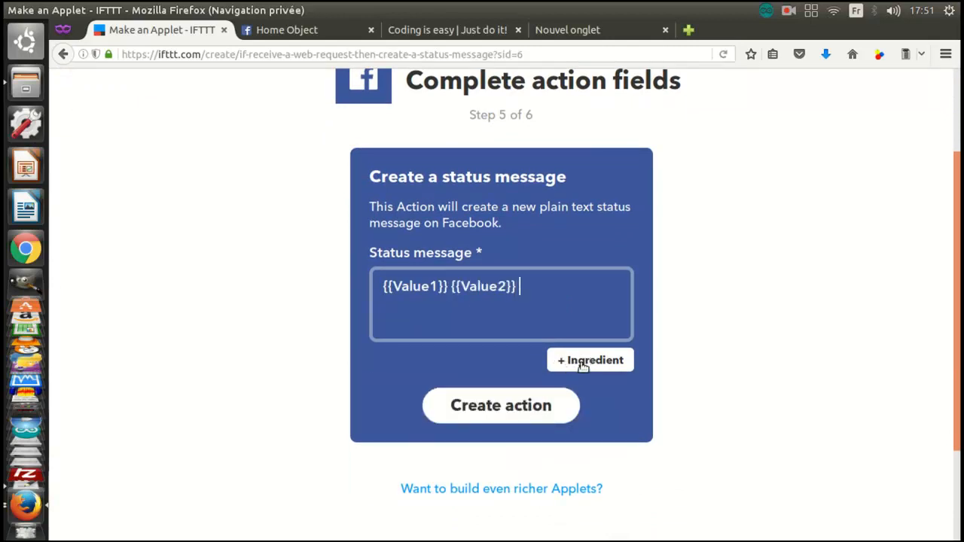
pyautogui.click(590, 360)
pyautogui.click(527, 438)
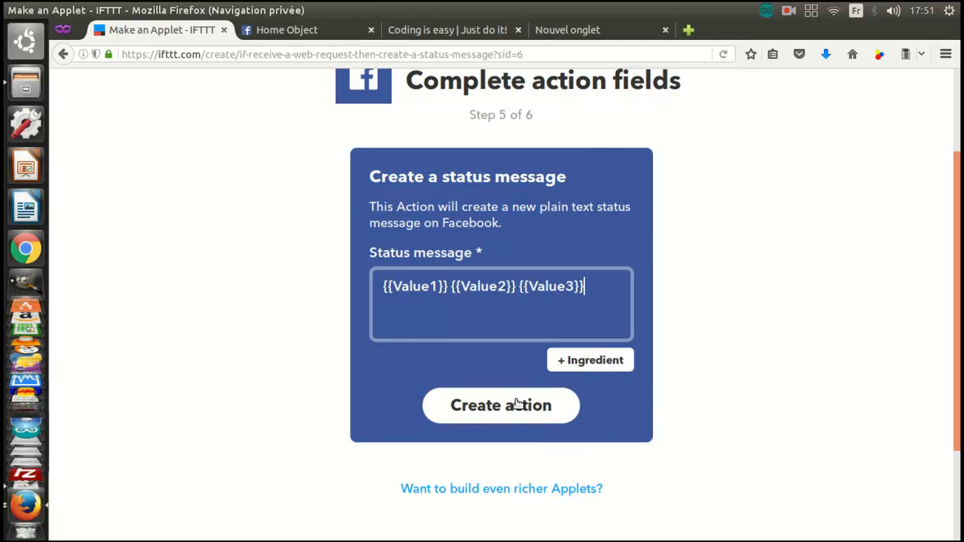
# Create the action and finish the applet linking event tuto to a Facebook status message.
pyautogui.click(513, 408)
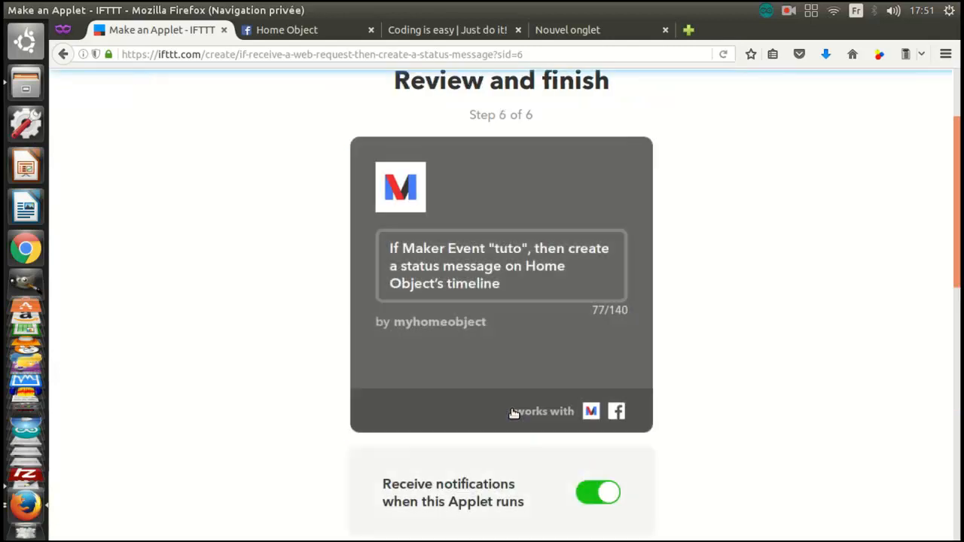
pyautogui.scroll(-2, 471, 350)
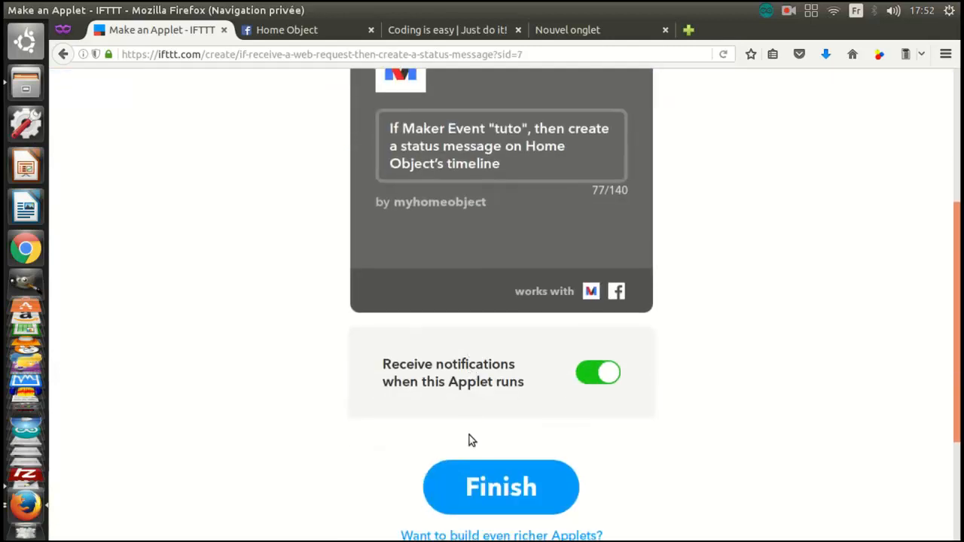
pyautogui.click(478, 491)
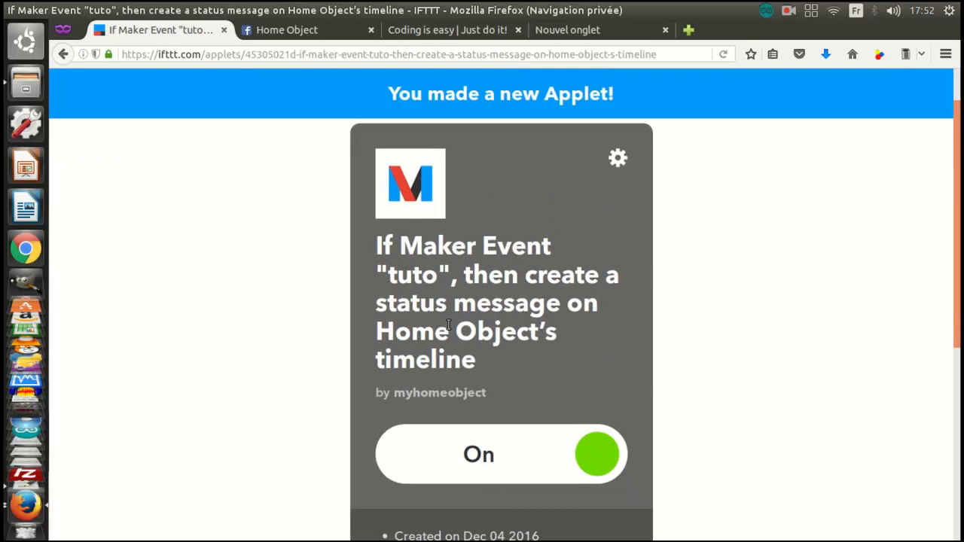
pyautogui.scroll(-3, 447, 323)
pyautogui.scroll(-4, 446, 323)
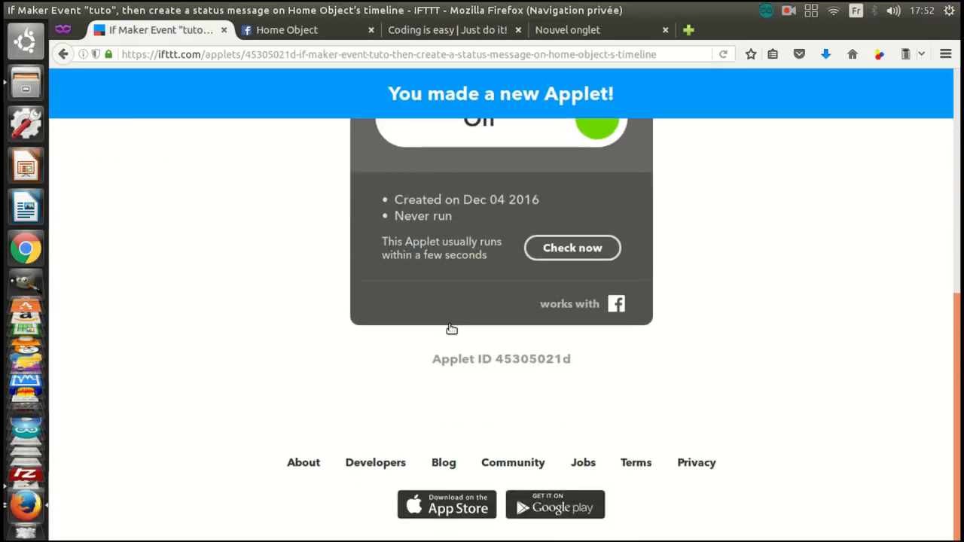
pyautogui.scroll(4, 451, 329)
pyautogui.scroll(4, 452, 329)
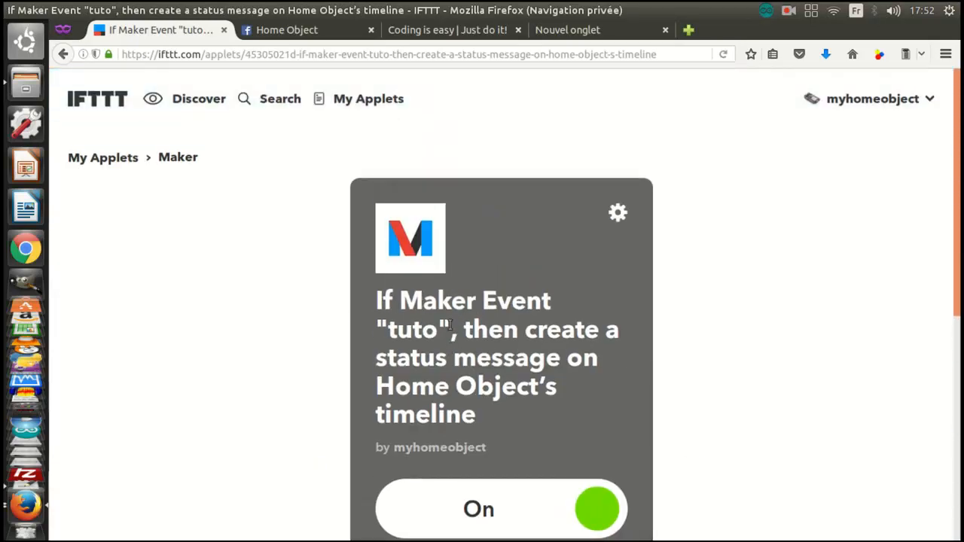
# Copy the webhook key from the Maker settings URL and switch to the Coding is easy blog.
pyautogui.click(403, 236)
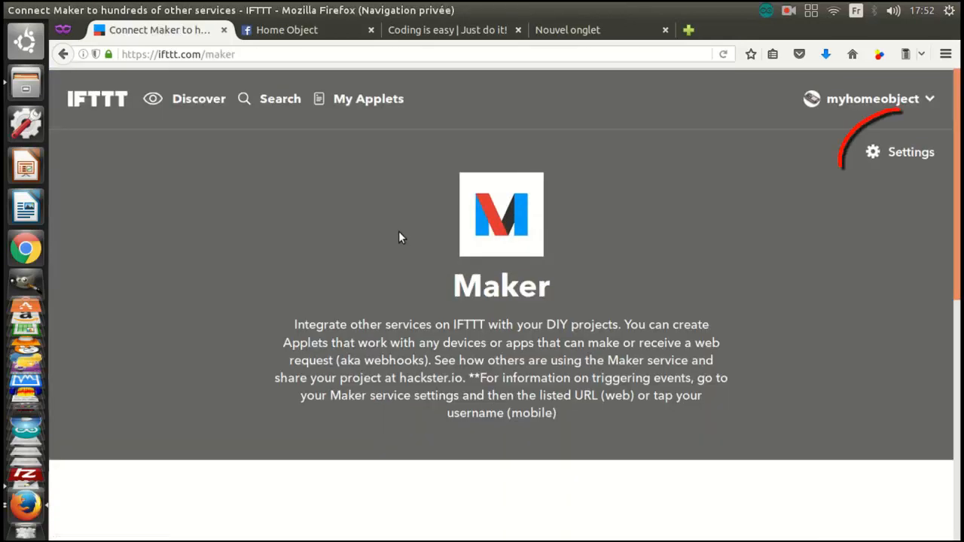
pyautogui.click(910, 153)
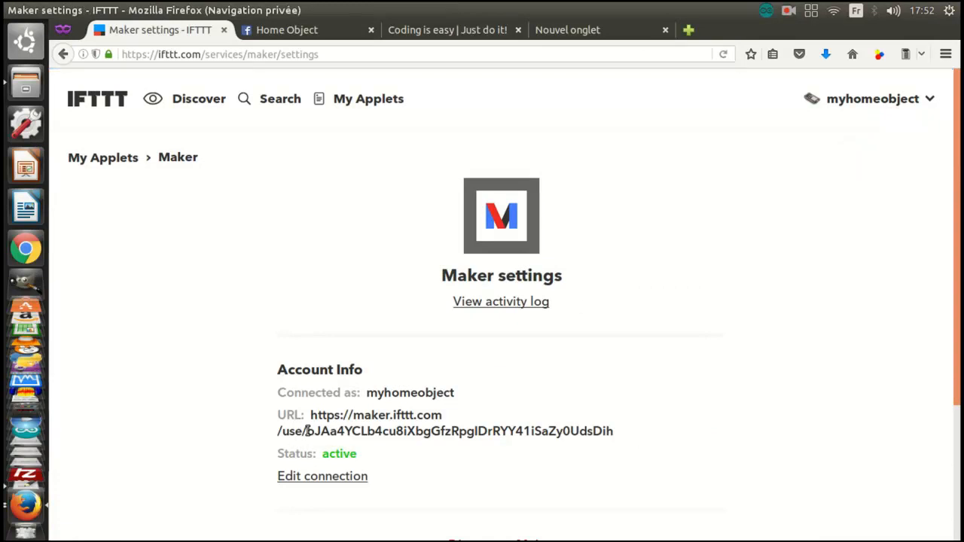
pyautogui.moveTo(307, 431); pyautogui.dragTo(607, 437)
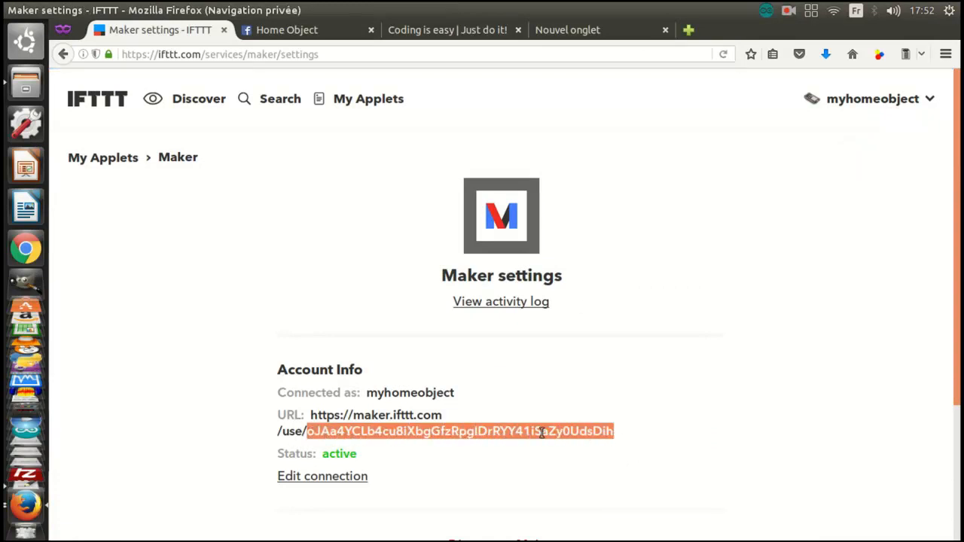
pyautogui.rightClick(463, 435)
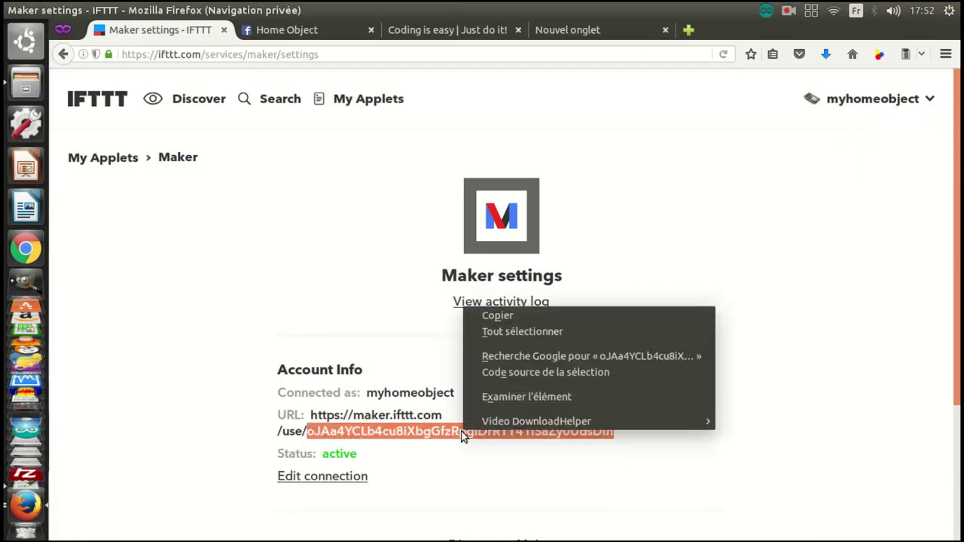
pyautogui.click(500, 314)
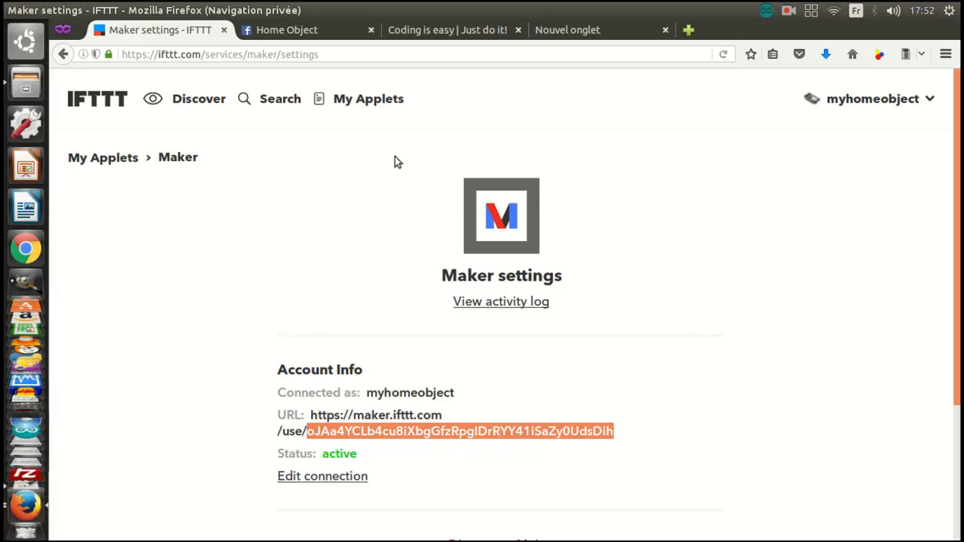
pyautogui.click(447, 30)
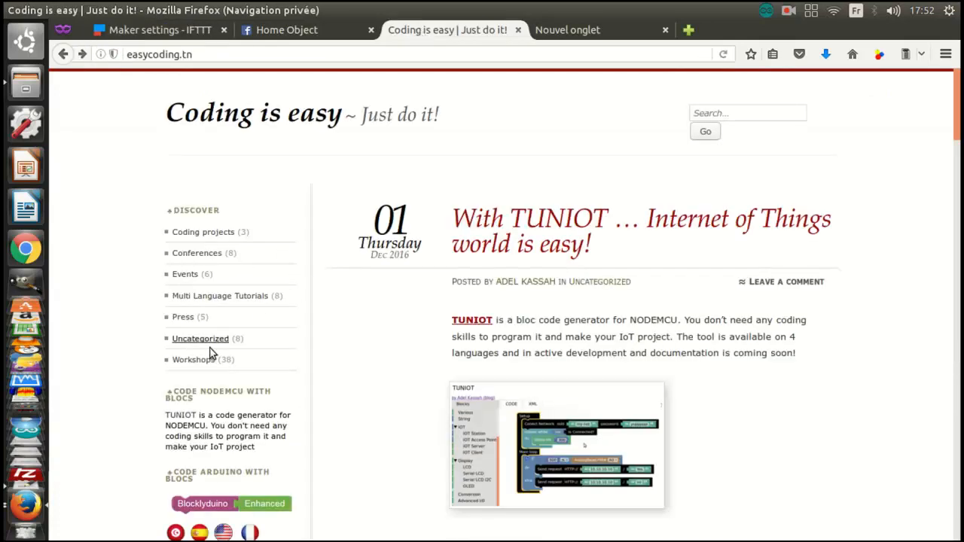
# Open the TUNIOT editor and place an IOT Station Disconnect block inside Setup.
pyautogui.click(181, 415)
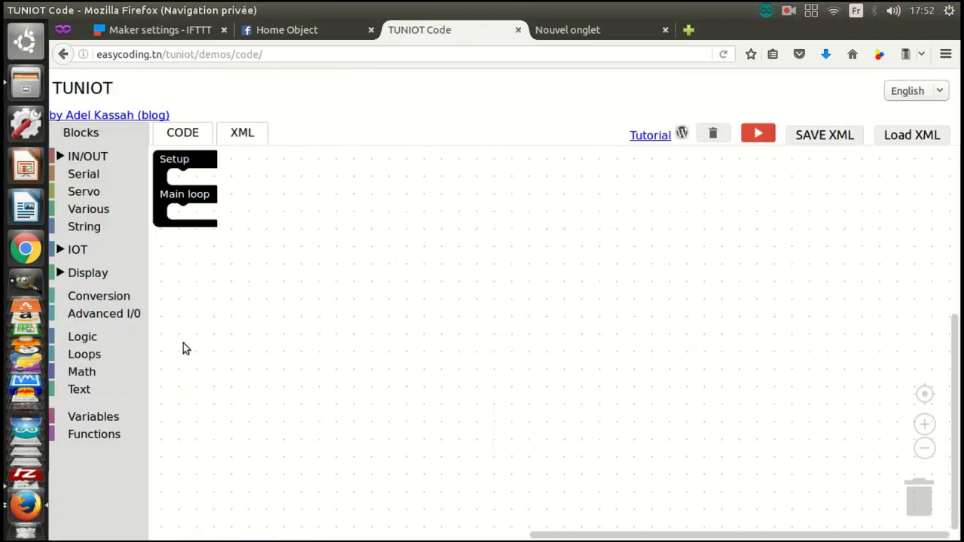
pyautogui.click(79, 249)
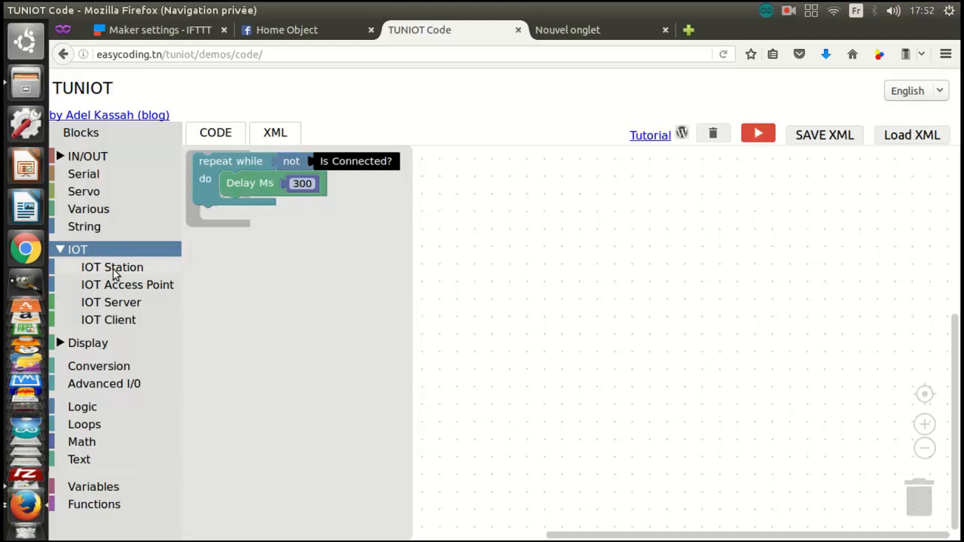
pyautogui.click(112, 268)
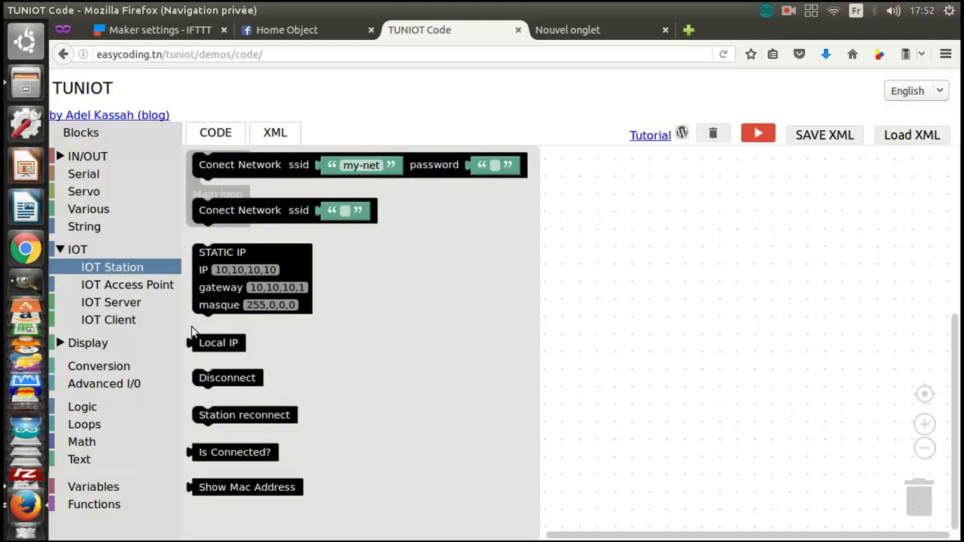
pyautogui.moveTo(218, 375); pyautogui.dragTo(217, 192)
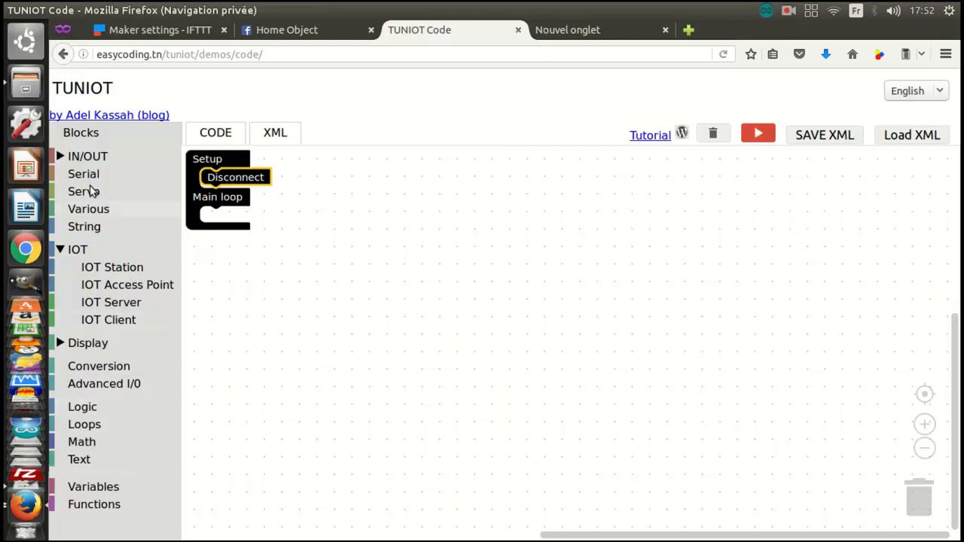
# Add a 3000 ms delay to Setup followed by a serial print of START.
pyautogui.click(88, 209)
pyautogui.moveTo(222, 375); pyautogui.dragTo(234, 197)
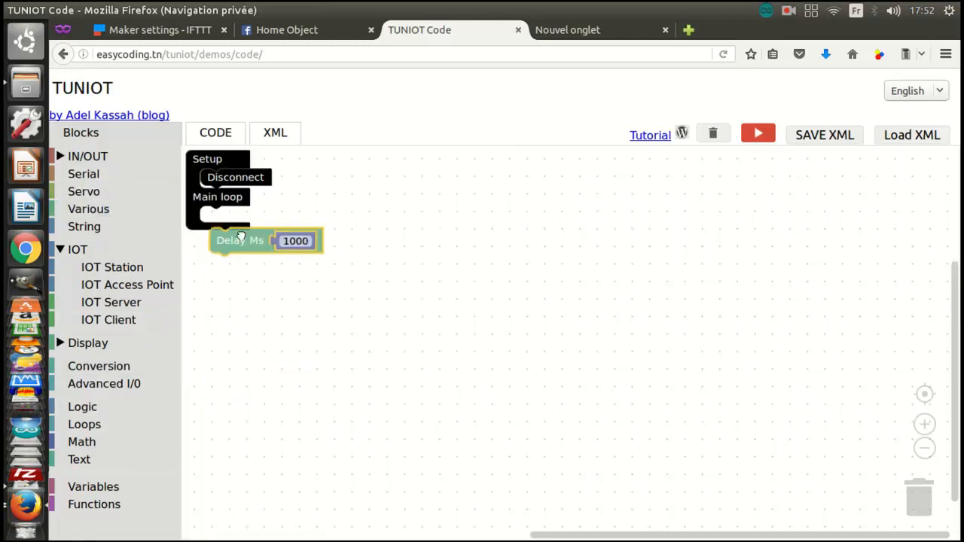
pyautogui.click(289, 198)
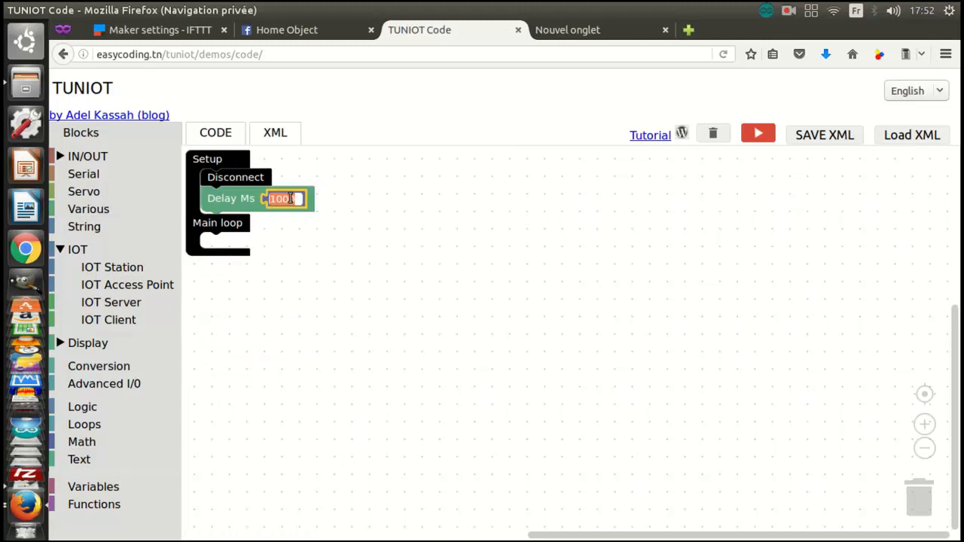
pyautogui.write('3000')
pyautogui.click(299, 311)
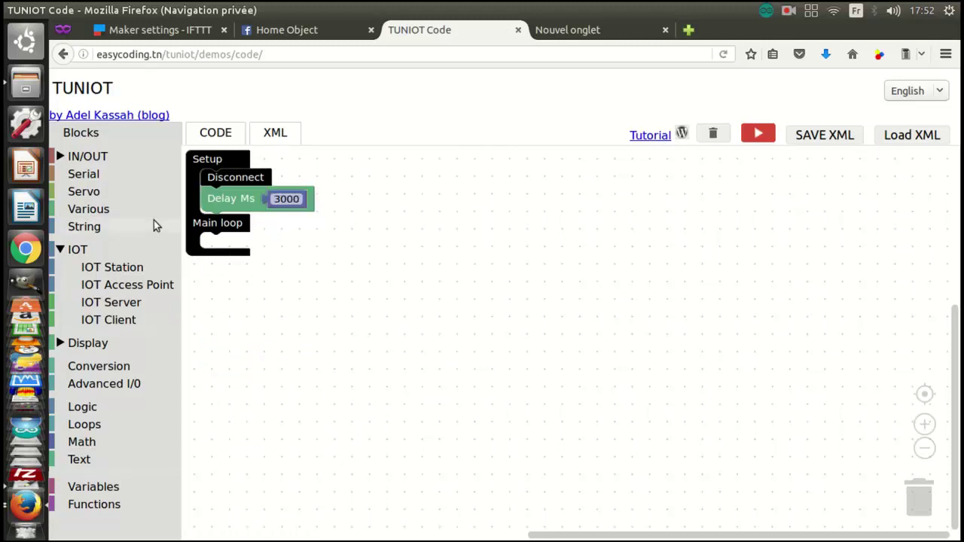
pyautogui.click(96, 174)
pyautogui.moveTo(226, 277); pyautogui.dragTo(265, 226)
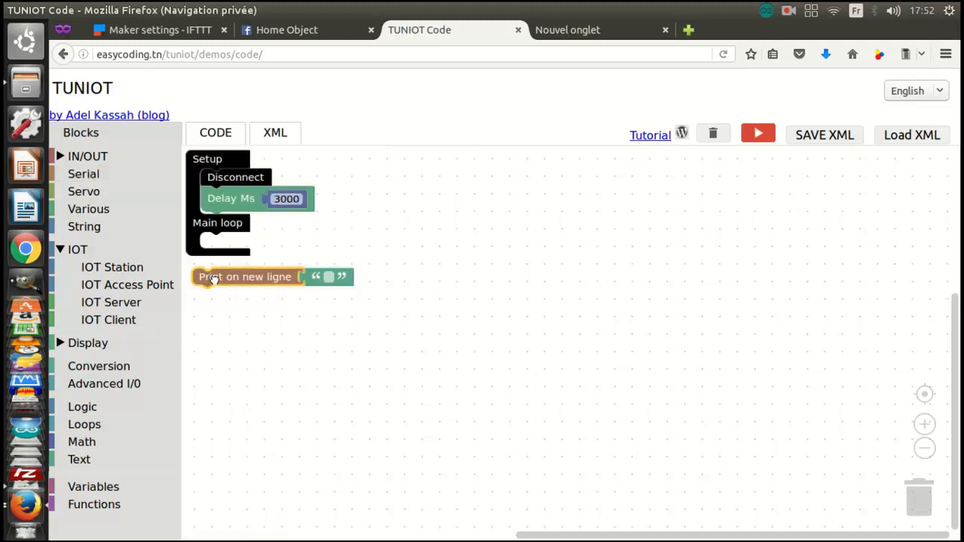
pyautogui.click(337, 220)
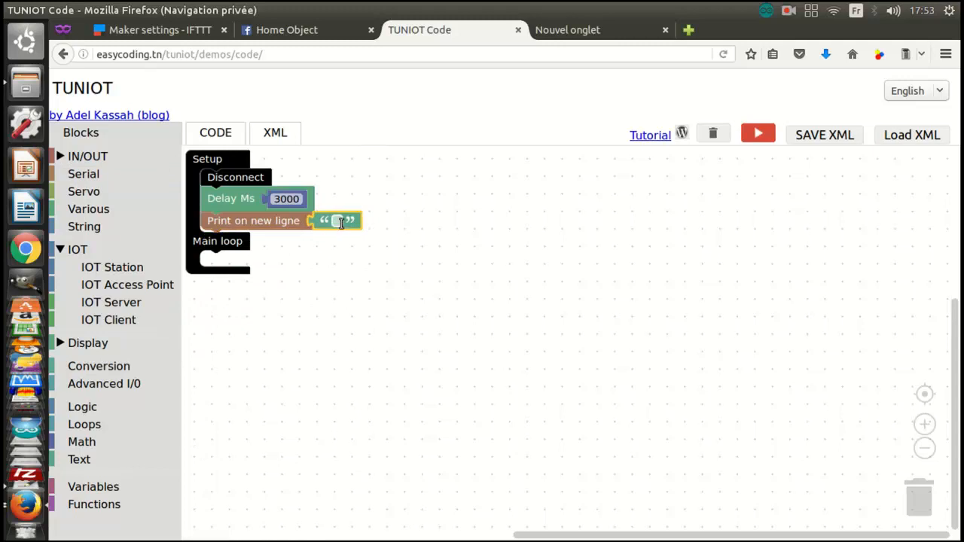
pyautogui.write('START')
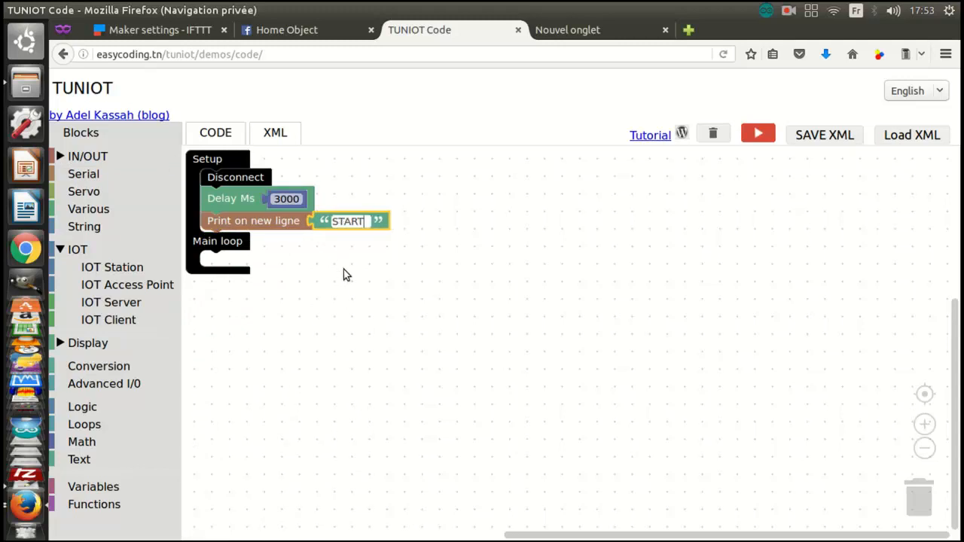
pyautogui.click(343, 269)
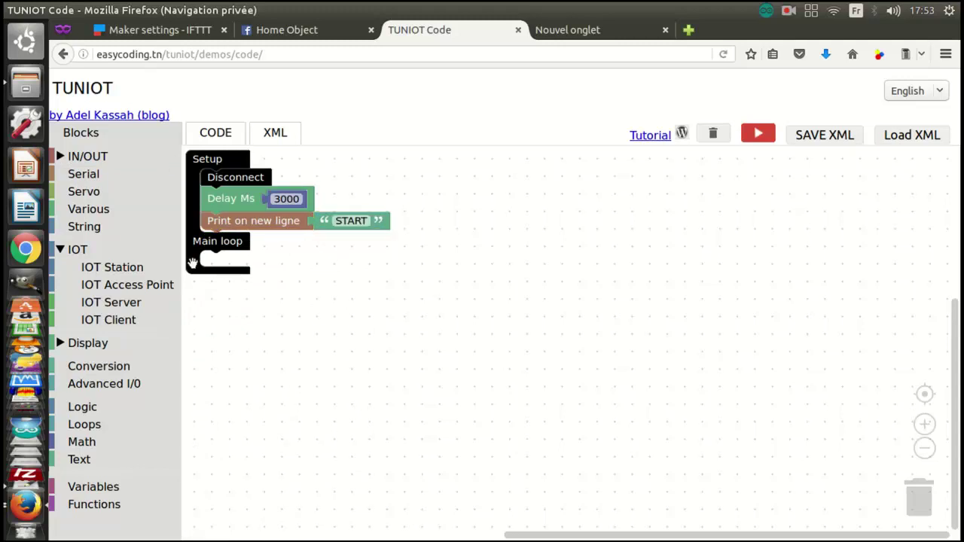
# Add a Connect Network block below the print with ssid 'adel'.
pyautogui.click(113, 268)
pyautogui.moveTo(226, 210); pyautogui.dragTo(248, 242)
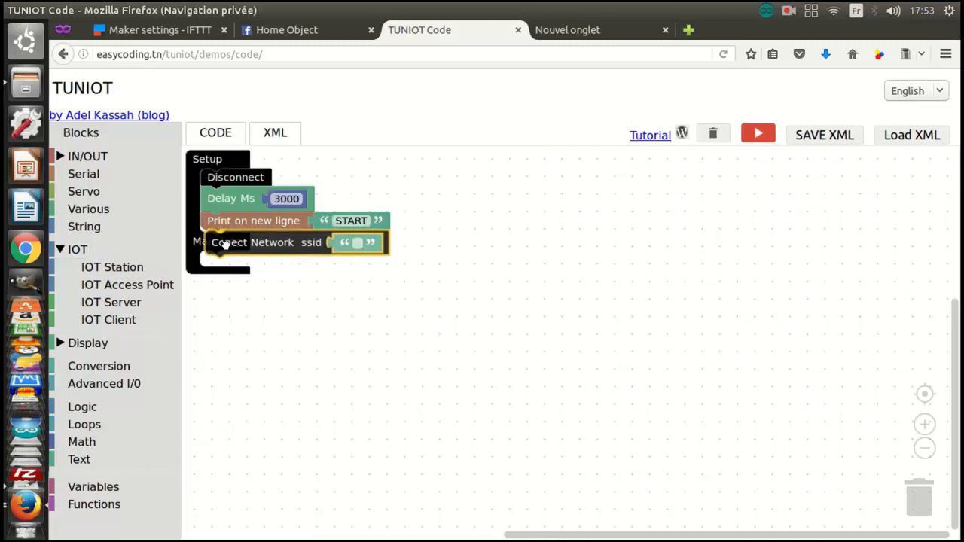
pyautogui.click(354, 243)
pyautogui.write('adel')
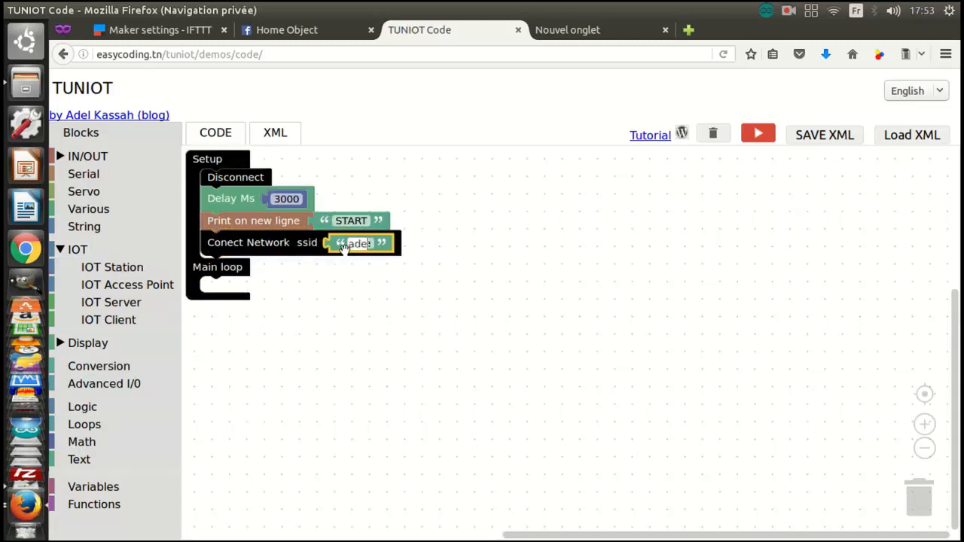
pyautogui.click(340, 283)
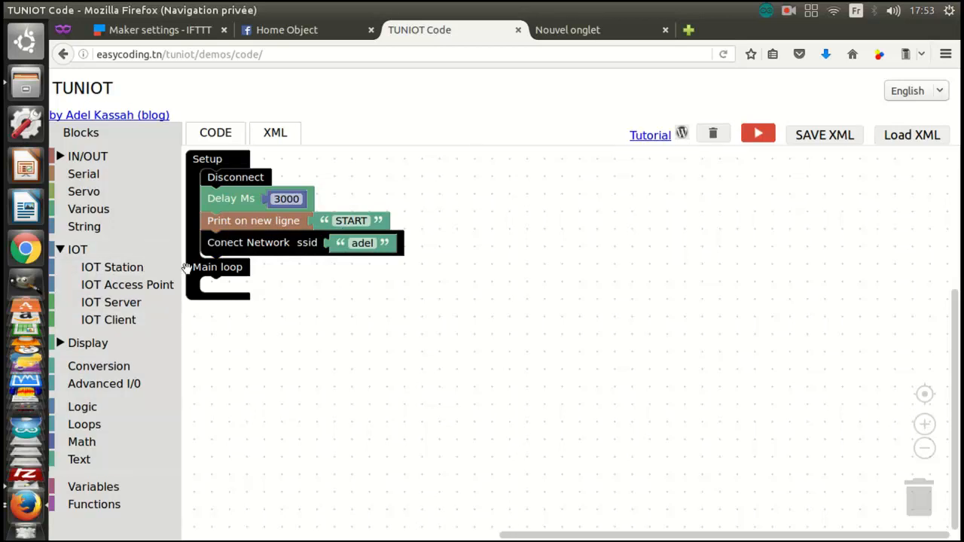
pyautogui.click(78, 250)
# Add a 'repeat while not Is Connected?' loop that prints '..' inside it.
pyautogui.moveTo(173, 161); pyautogui.dragTo(175, 265)
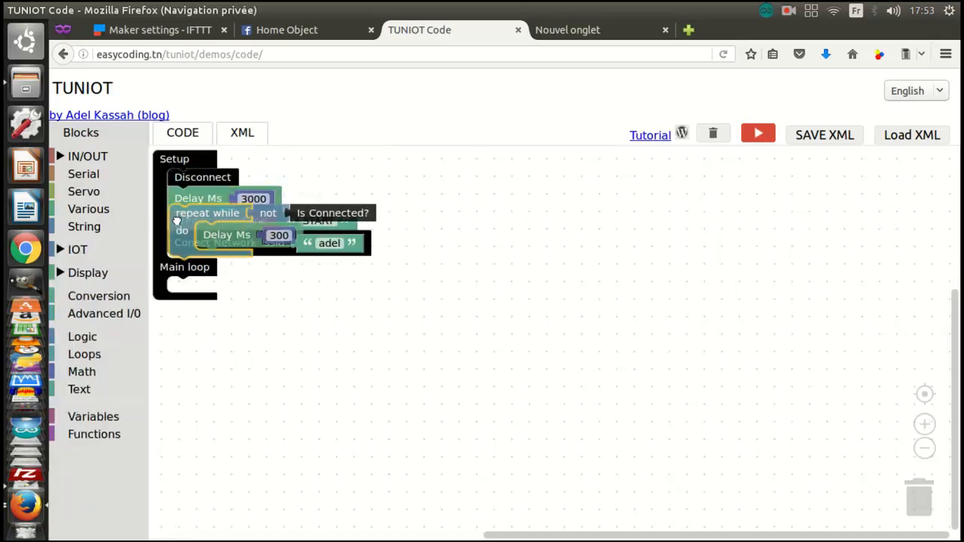
pyautogui.rightClick(184, 221)
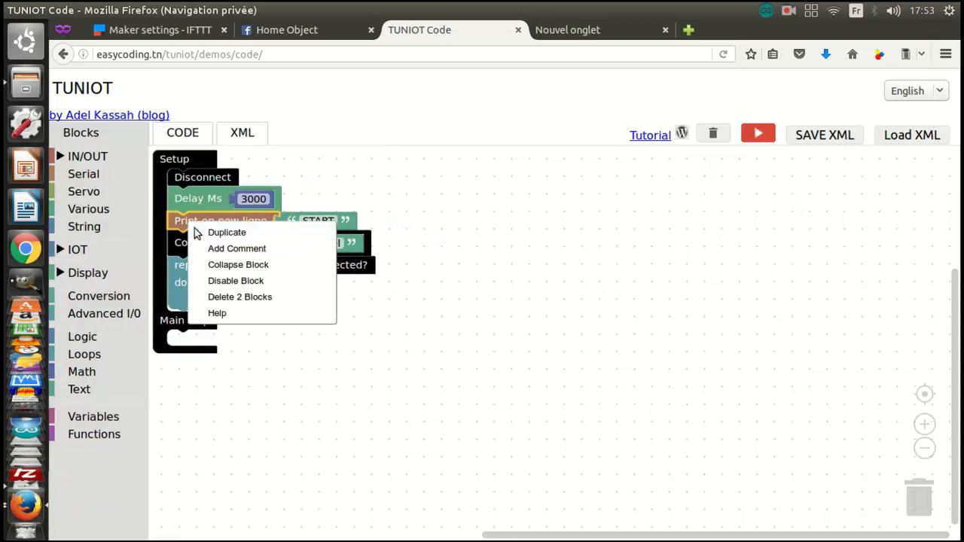
pyautogui.click(218, 230)
pyautogui.moveTo(210, 250); pyautogui.dragTo(226, 309)
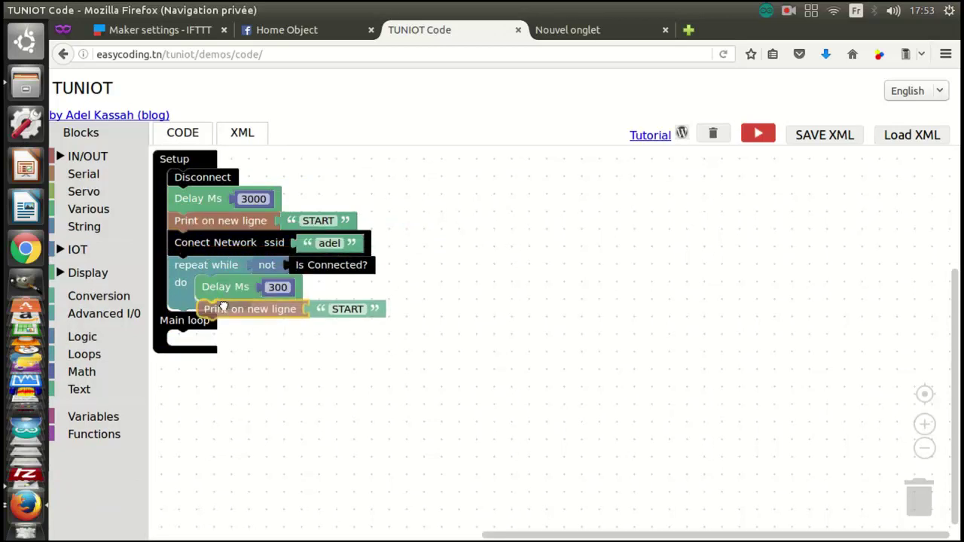
pyautogui.click(343, 309)
pyautogui.write('..')
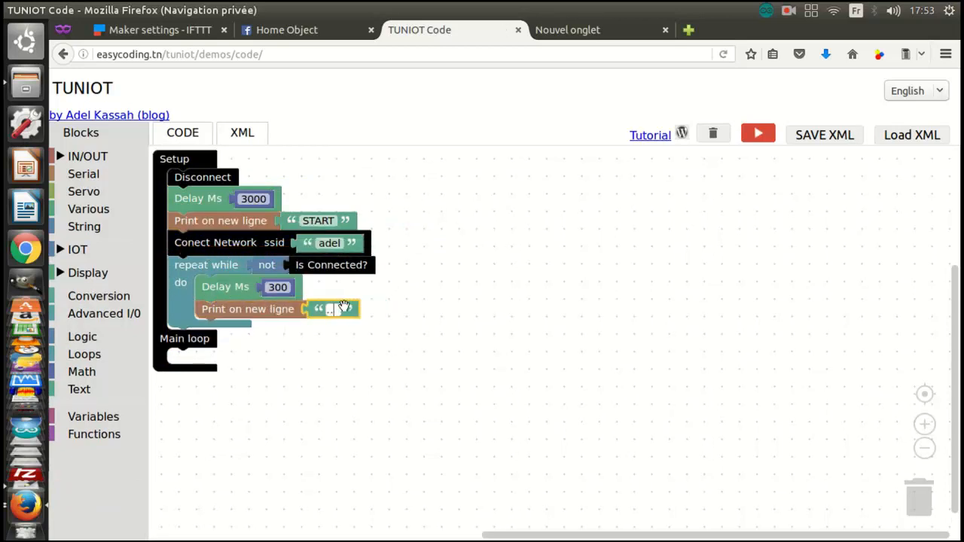
pyautogui.click(444, 392)
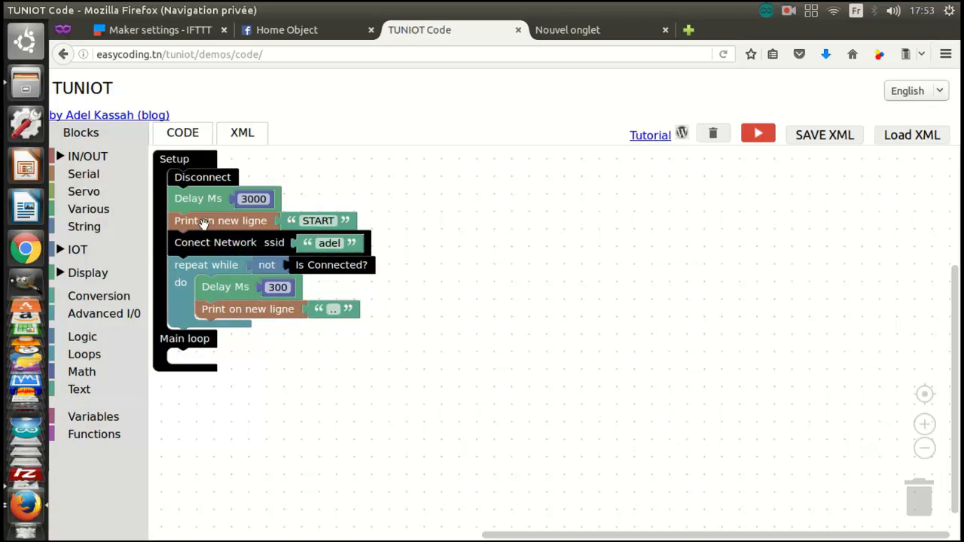
# Duplicate the print block after the loop and set its text to 'connected!'.
pyautogui.rightClick(203, 223)
pyautogui.click(234, 235)
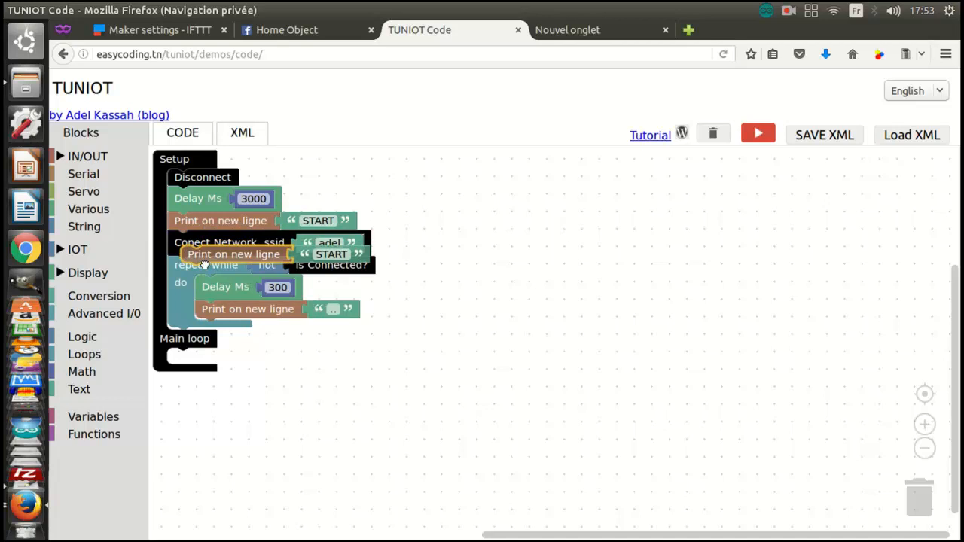
pyautogui.moveTo(211, 256)
pyautogui.mouseDown()
pyautogui.moveTo(194, 361)
pyautogui.moveTo(193, 336)
pyautogui.mouseUp()
pyautogui.click(318, 336)
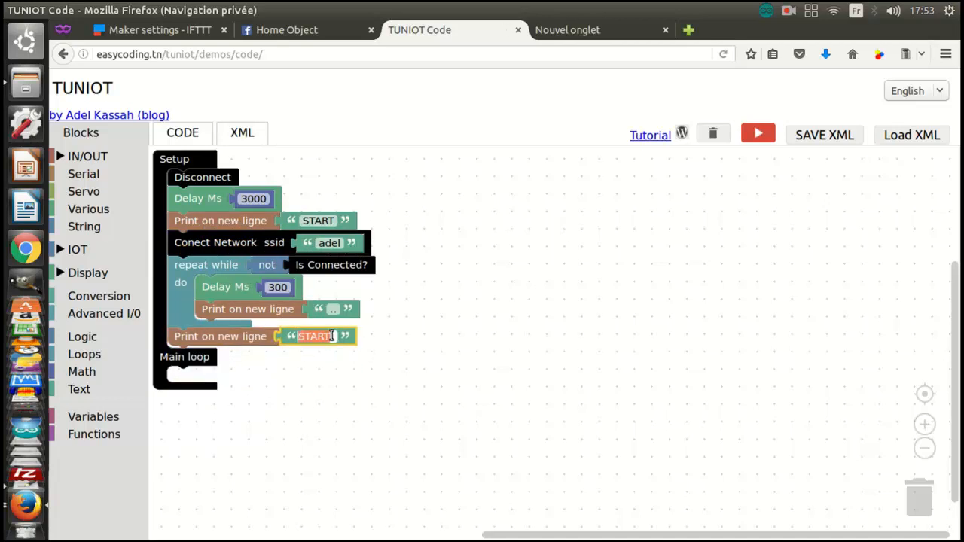
pyautogui.write('connect')
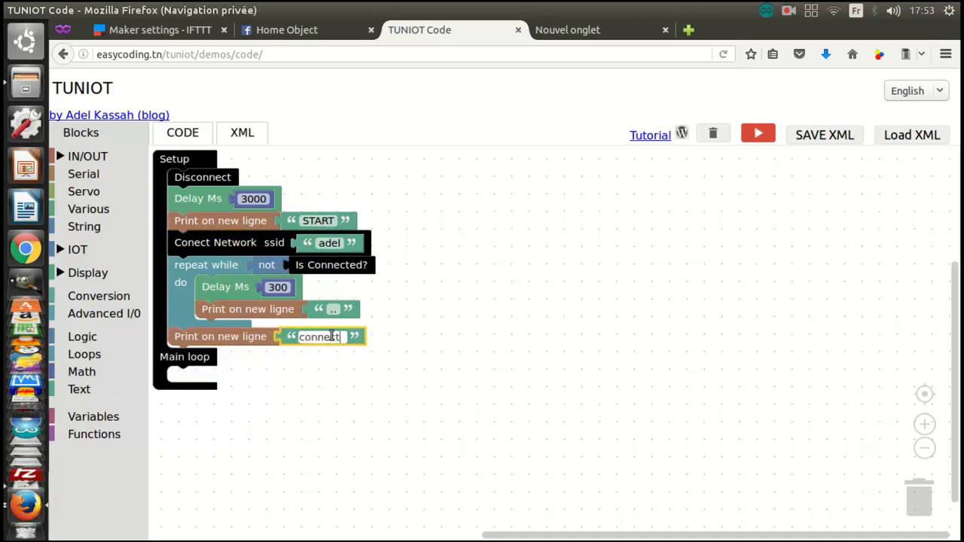
pyautogui.write('ed!')
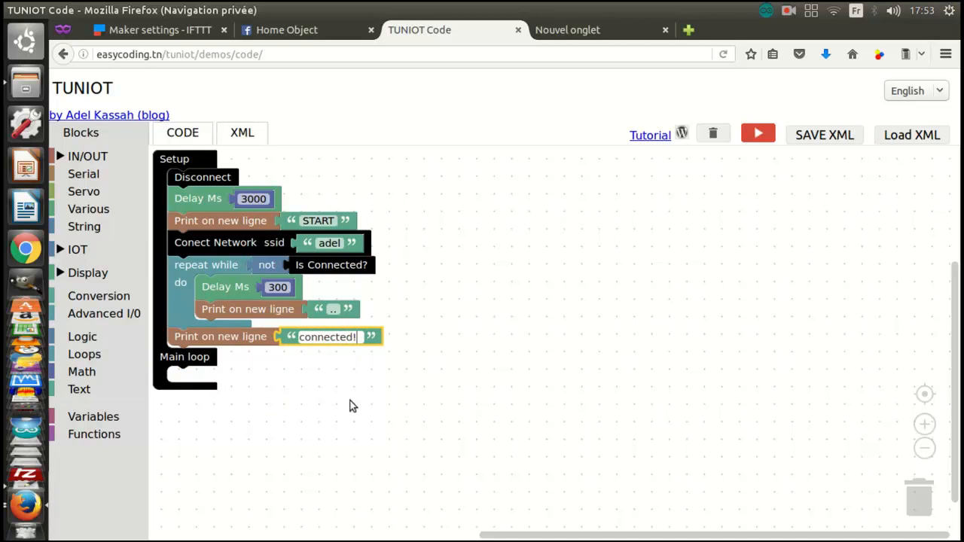
pyautogui.click(350, 408)
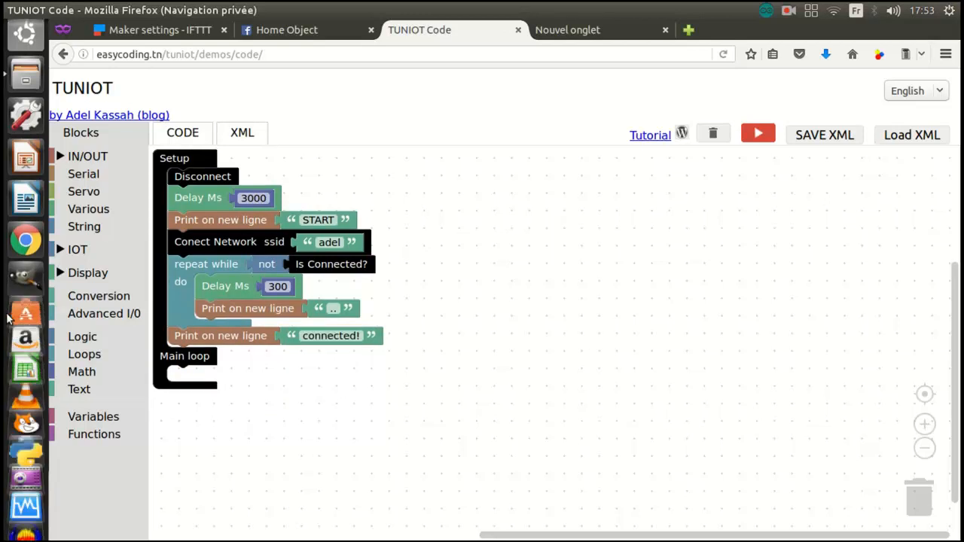
# Place the IOT Client 'if Connect Web Site … WebService IFTTT' block at the end of Setup, targeting maker.ifttt.com port 80.
pyautogui.click(78, 249)
pyautogui.click(126, 323)
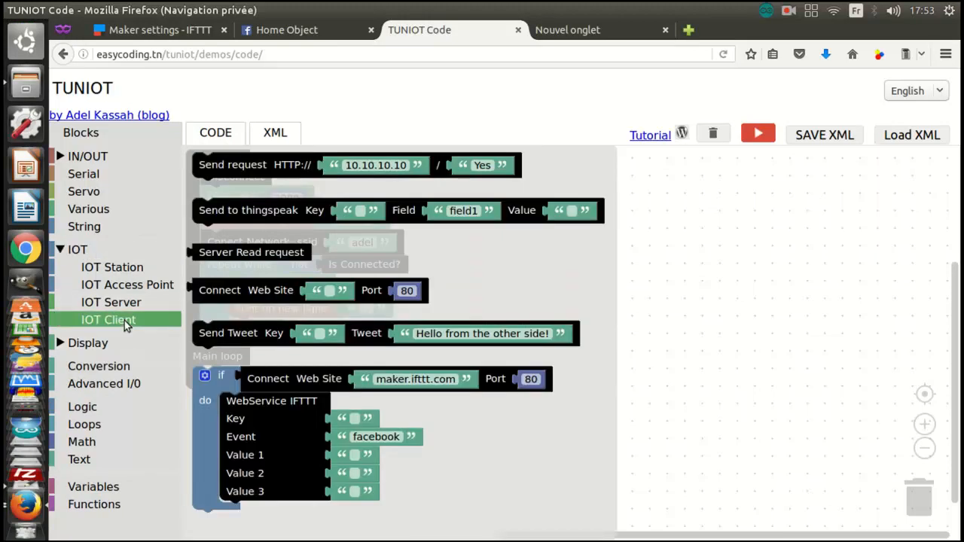
pyautogui.moveTo(210, 410)
pyautogui.mouseDown()
pyautogui.moveTo(235, 444)
pyautogui.moveTo(224, 410)
pyautogui.mouseUp()
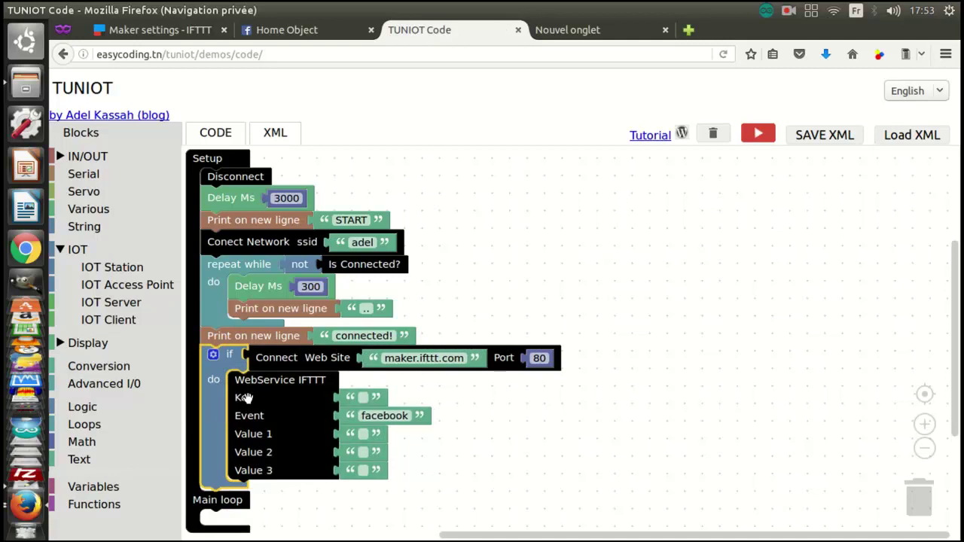
pyautogui.click(362, 397)
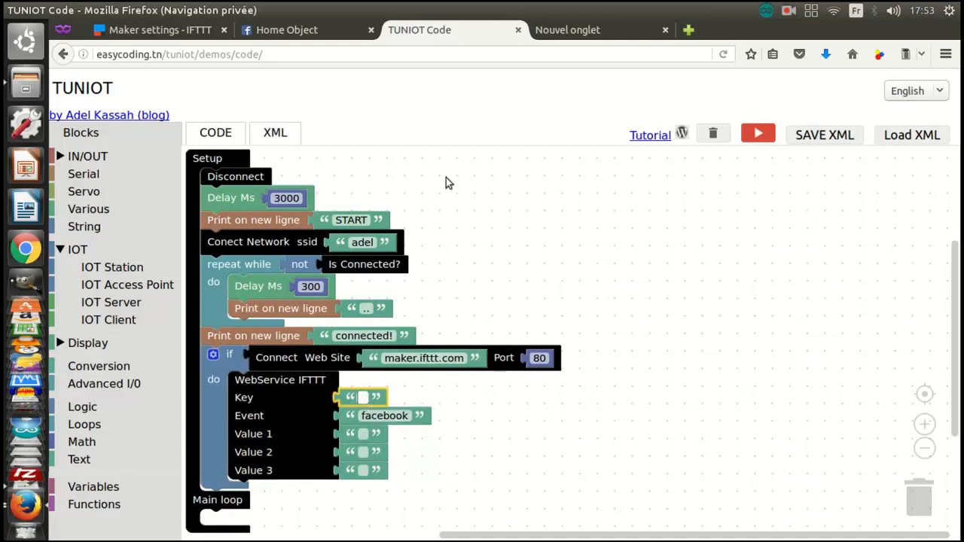
# Paste the Maker webhook key copied from the IFTTT settings page into the request's Key field.
pyautogui.click(158, 29)
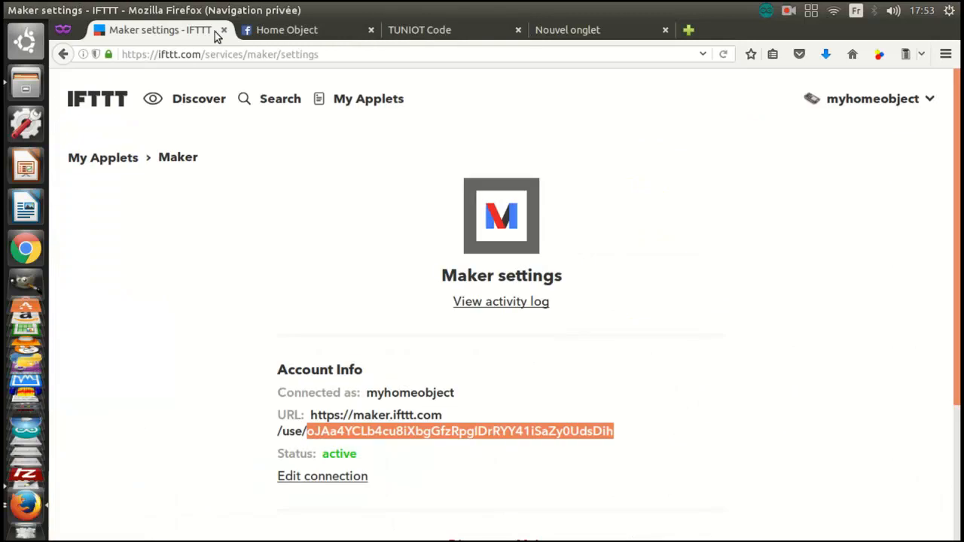
pyautogui.click(460, 32)
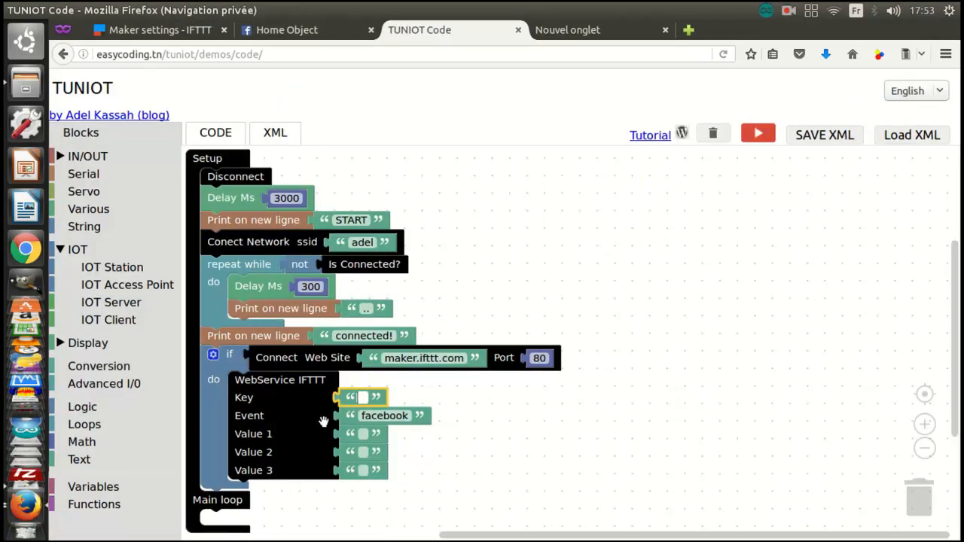
pyautogui.click(362, 398)
pyautogui.hotkey('ctrl', 'v')
# Rename the webservice event from facebook to tuto.
pyautogui.click(384, 417)
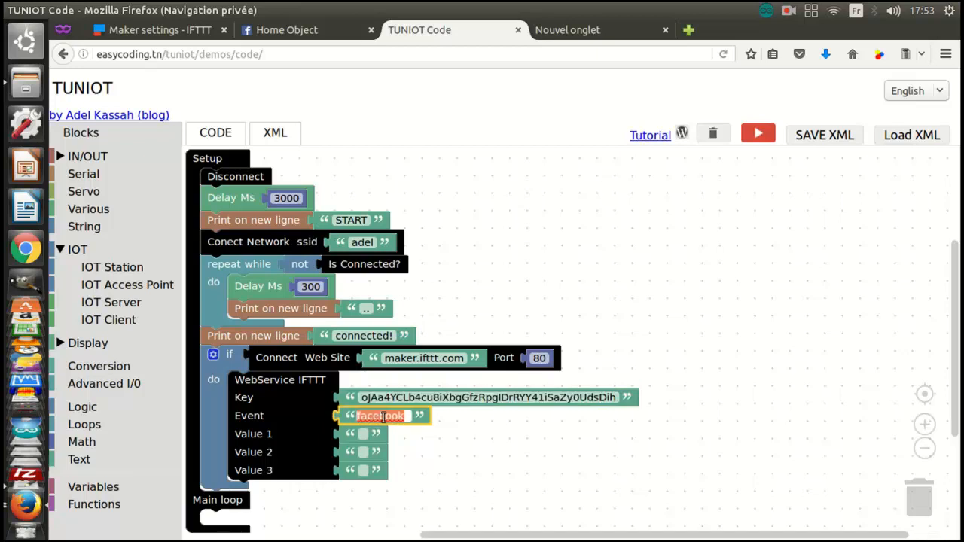
pyautogui.write('tuto')
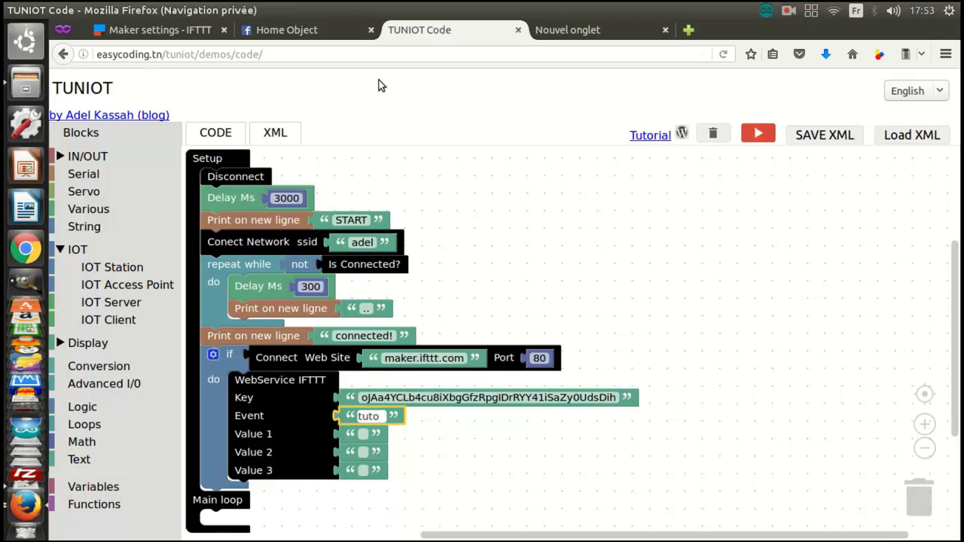
pyautogui.click(484, 314)
pyautogui.click(363, 433)
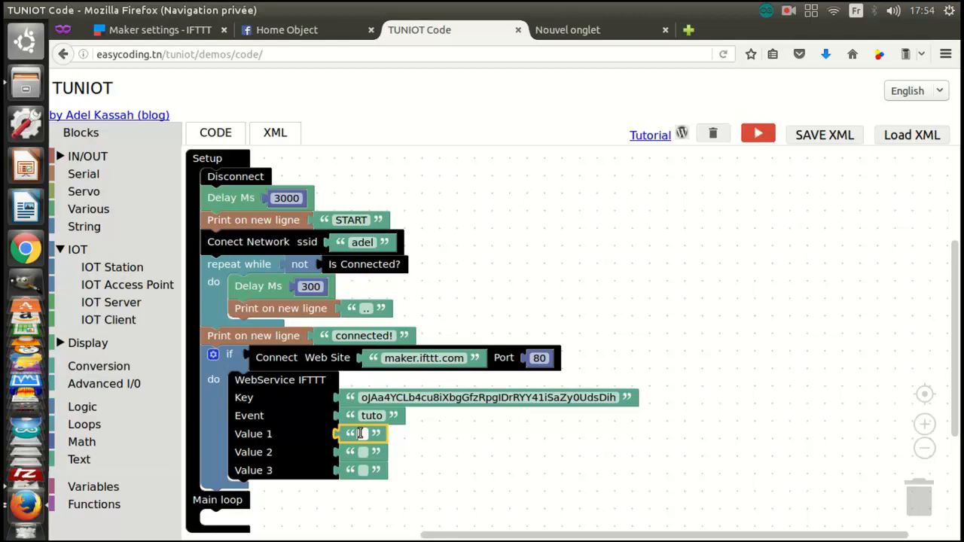
pyautogui.write('coding is ')
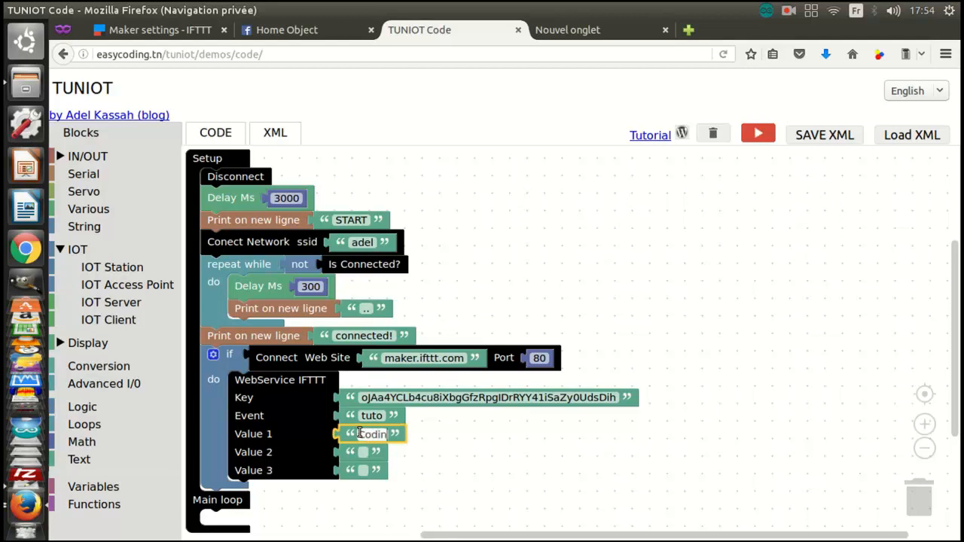
pyautogui.write('easy')
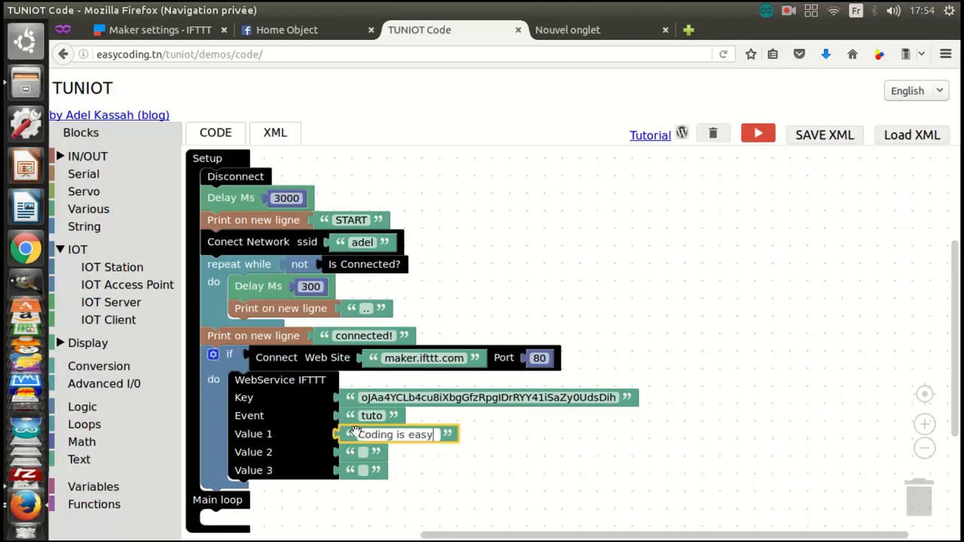
# Fill Value 1, 2 and 3 with 'Coding is easy', 'with' and 'TUNIOT and NODEMCU'.
pyautogui.click(364, 451)
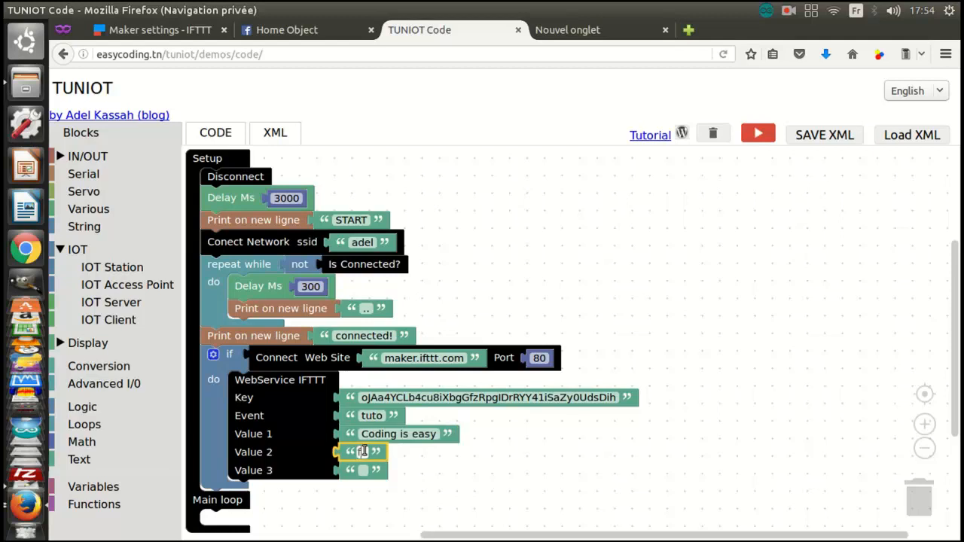
pyautogui.write('with')
pyautogui.click(360, 470)
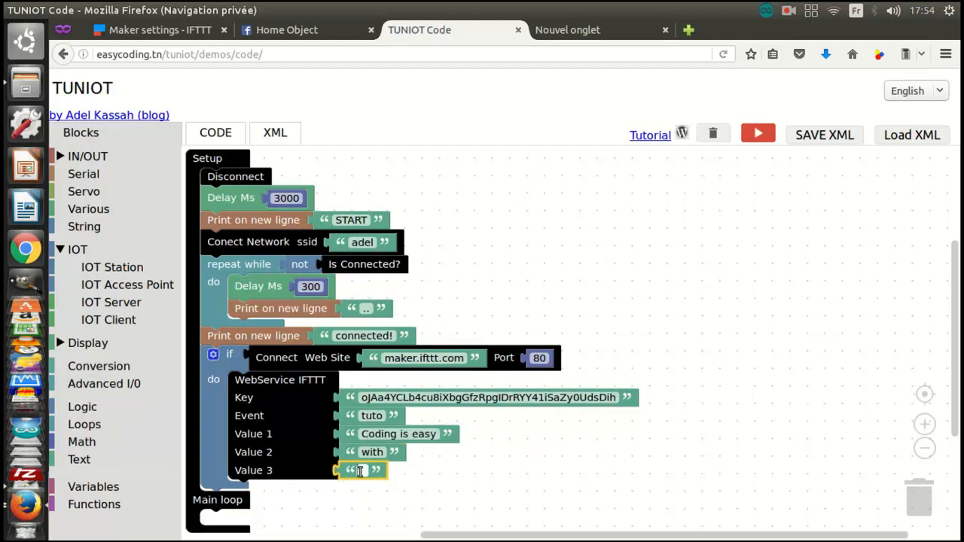
pyautogui.write('Tuni')
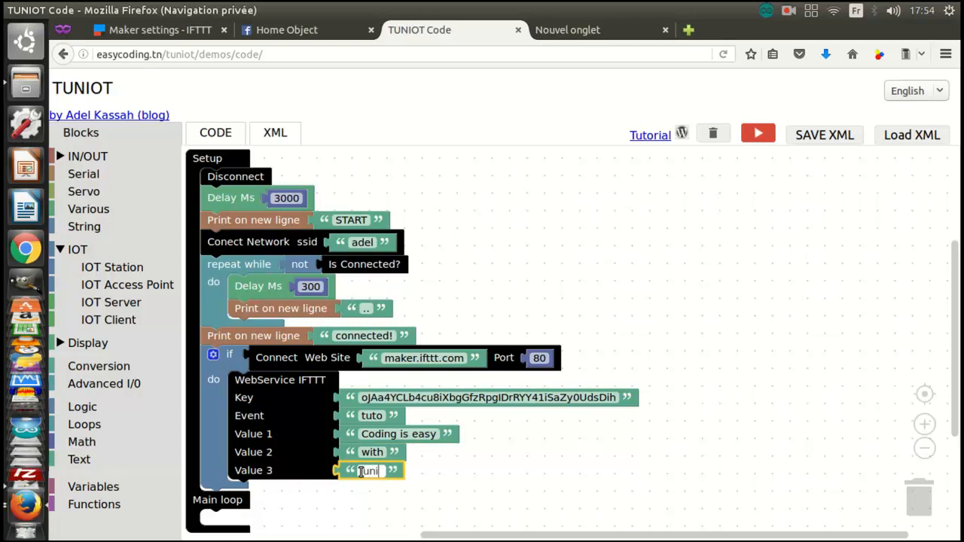
pyautogui.press('BackSpace')
pyautogui.press('BackSpace')
pyautogui.press('BackSpace')
pyautogui.write('UNIOT a')
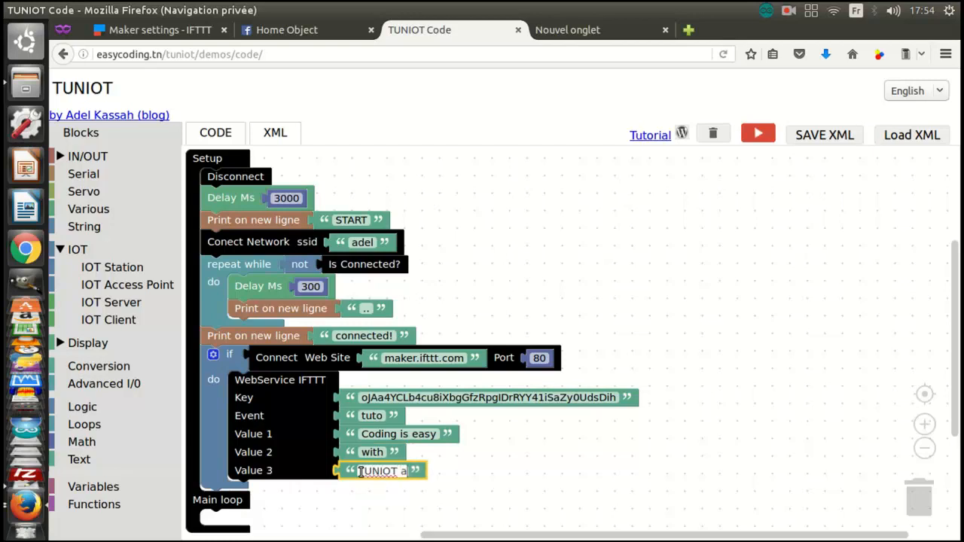
pyautogui.write('  nd NODEMCU')
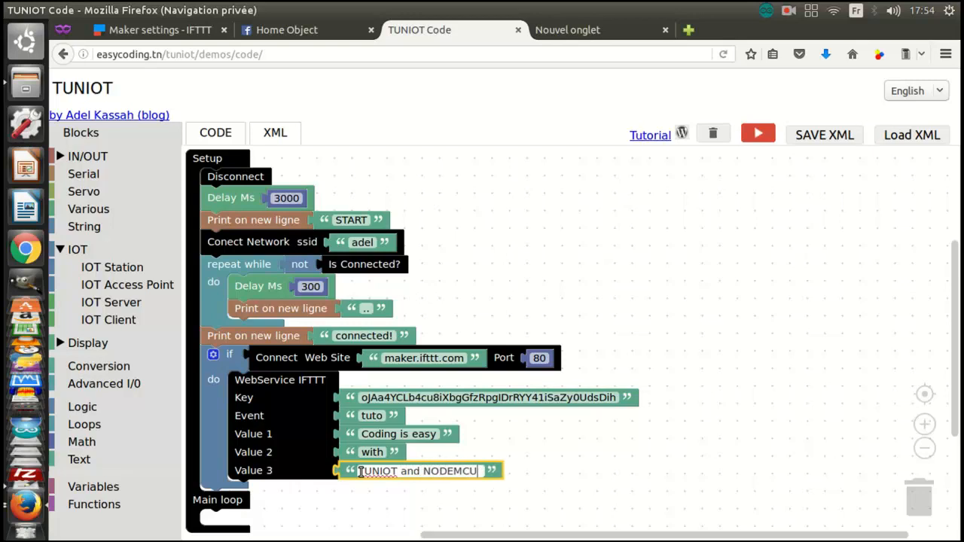
pyautogui.click(572, 466)
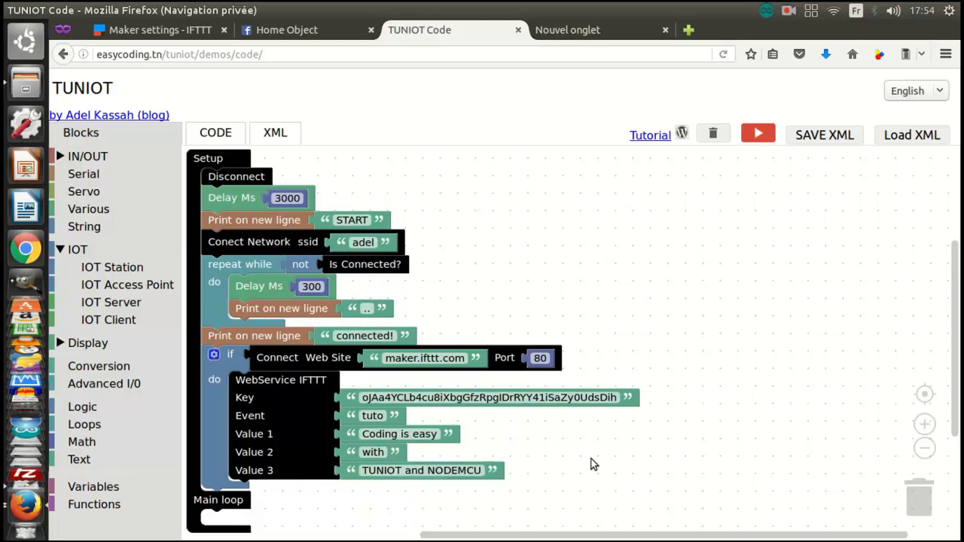
# Duplicate the connected! print block after the IFTTT request and make it print SENT TO IFTTT.
pyautogui.rightClick(298, 338)
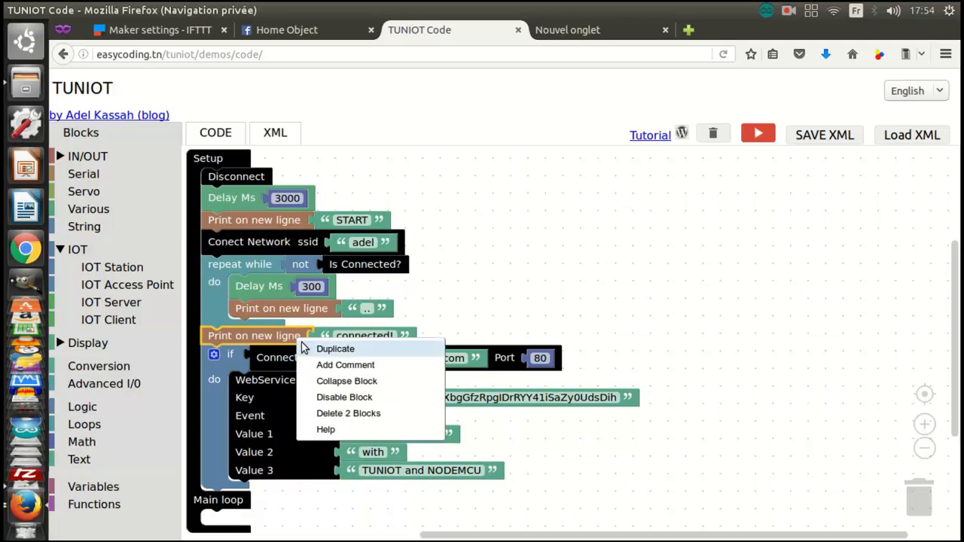
pyautogui.click(318, 351)
pyautogui.moveTo(315, 364); pyautogui.dragTo(328, 488)
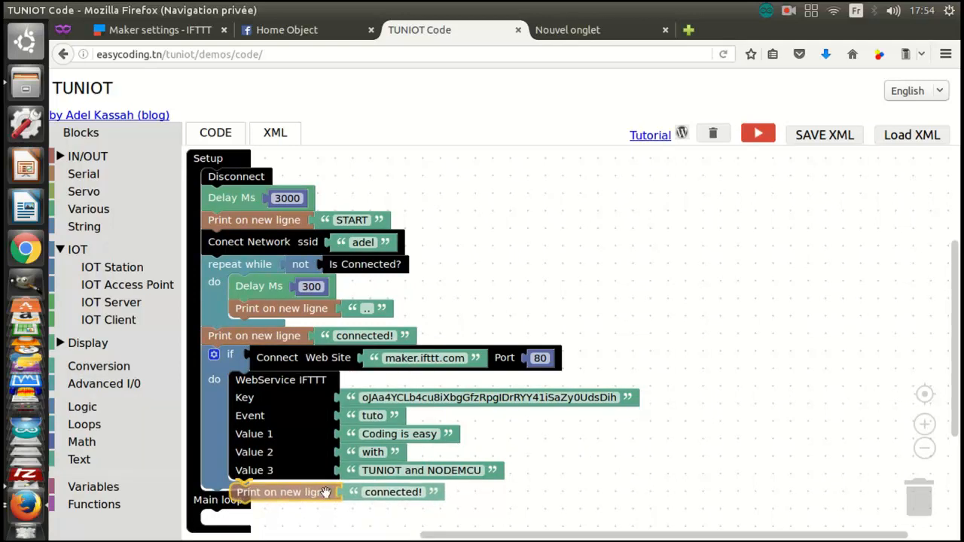
pyautogui.click(373, 489)
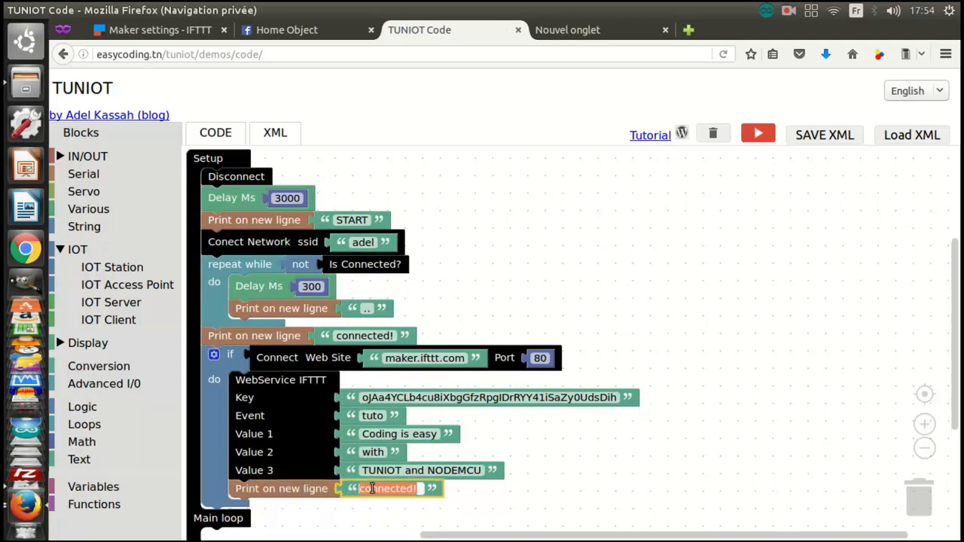
pyautogui.write('SEN')
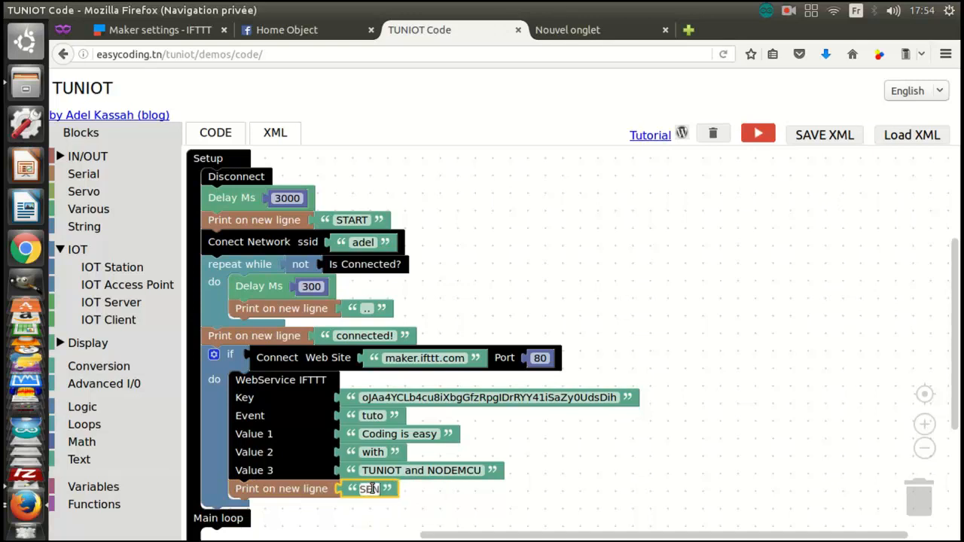
pyautogui.write('T TO I')
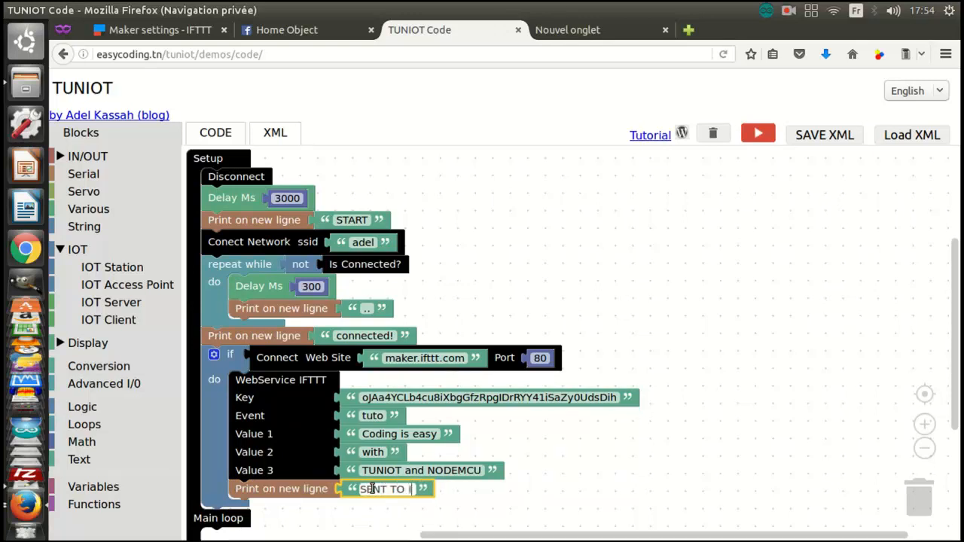
pyautogui.write('FTTT')
pyautogui.click(600, 440)
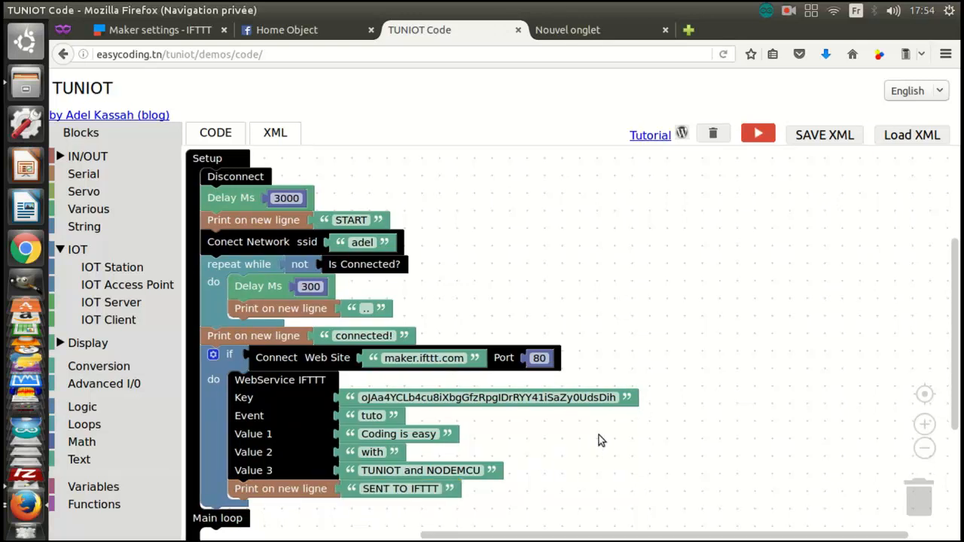
# Generate the Arduino sketch, accept its file name and open it in the Arduino IDE in its own folder.
pyautogui.click(757, 134)
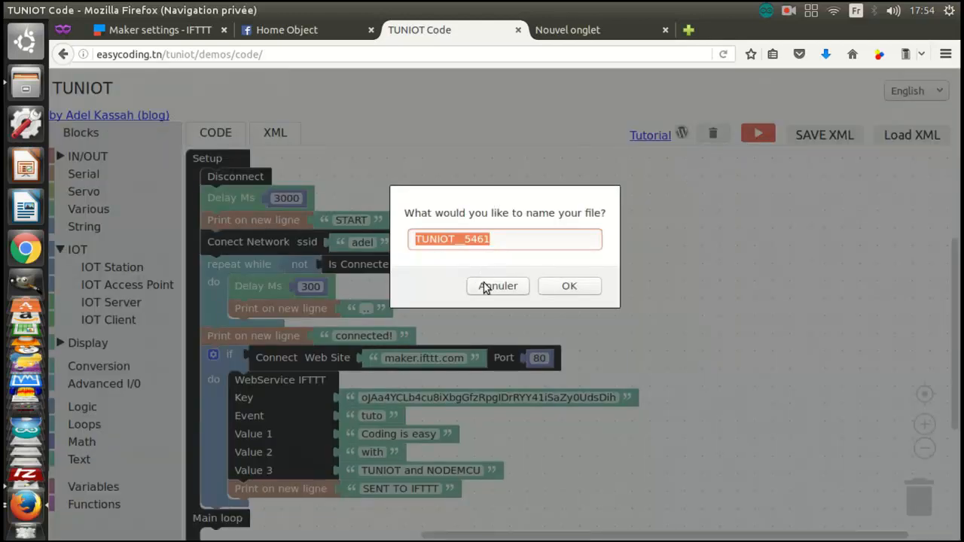
pyautogui.click(570, 287)
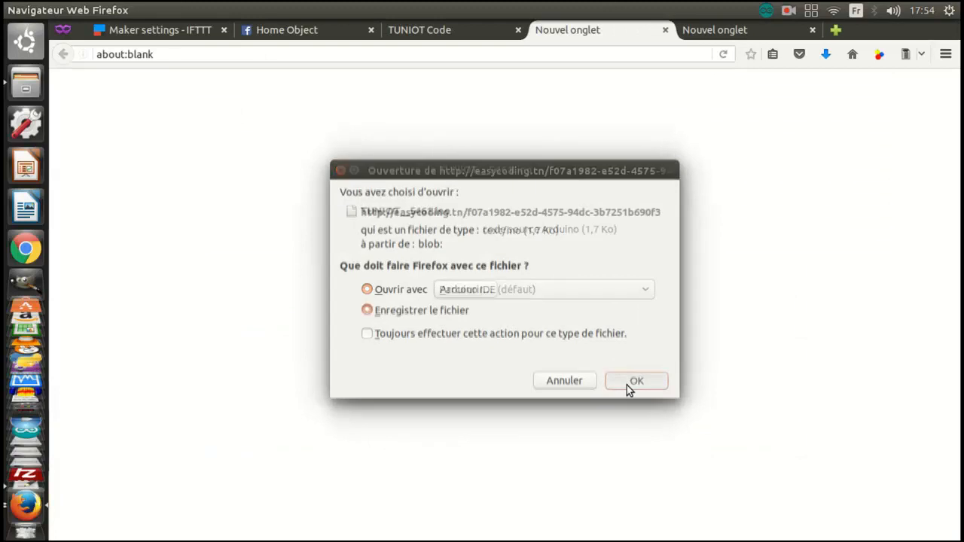
pyautogui.click(626, 383)
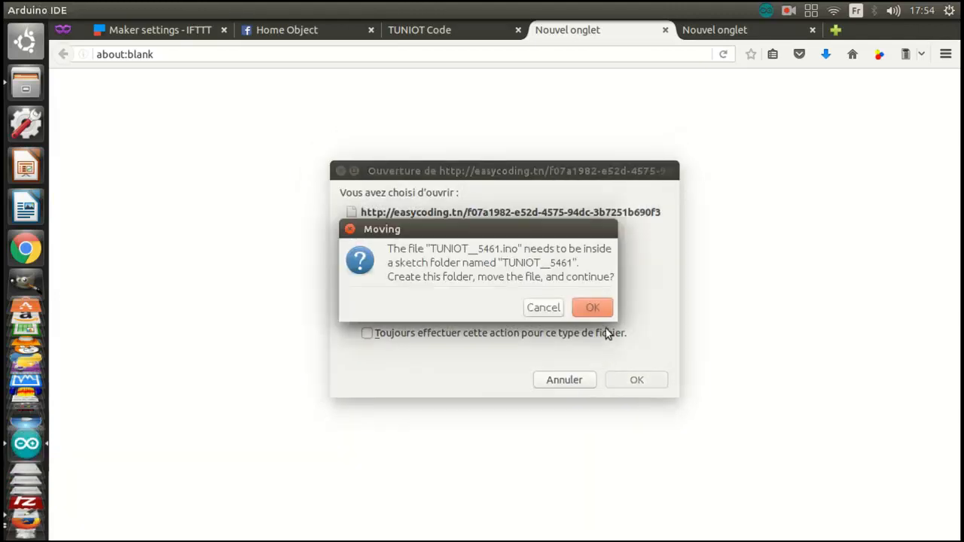
pyautogui.click(593, 308)
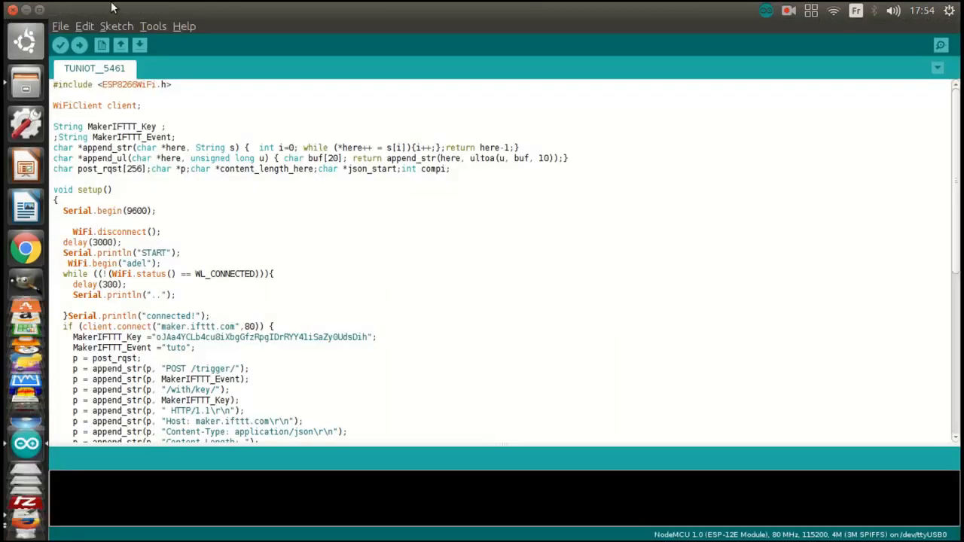
# Upload the sketch to the NodeMCU, watch it report SENT TO IFTTT, then return to Firefox and dismiss the download dialog.
pyautogui.click(153, 26)
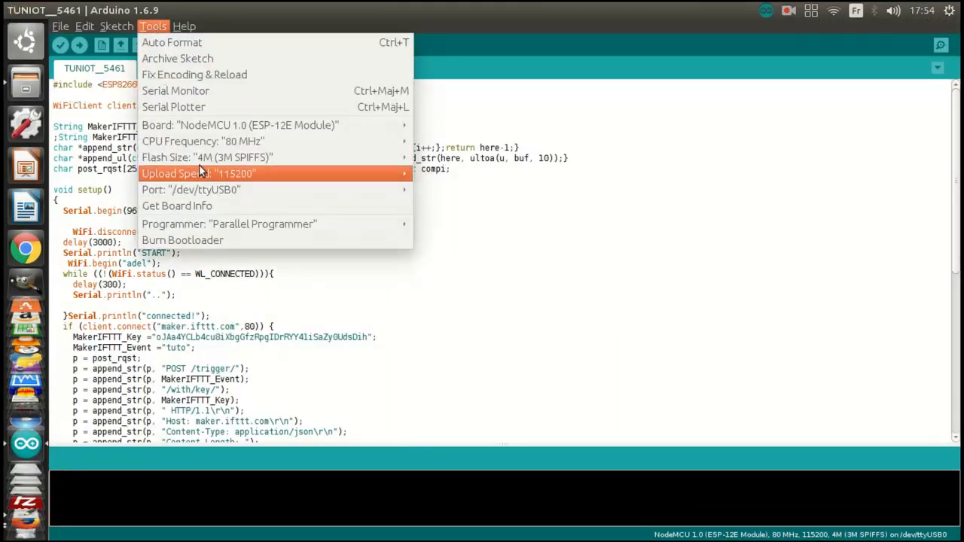
pyautogui.click(79, 46)
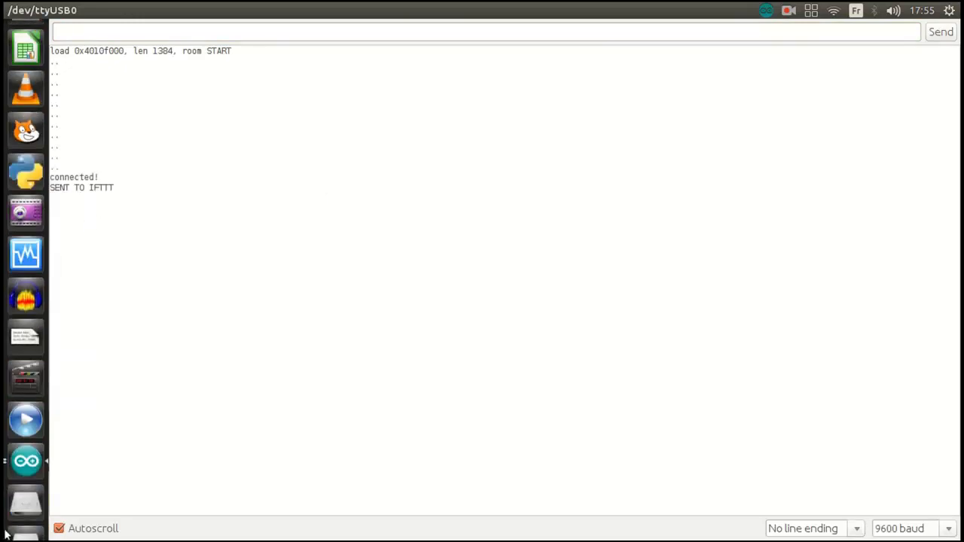
pyautogui.click(25, 477)
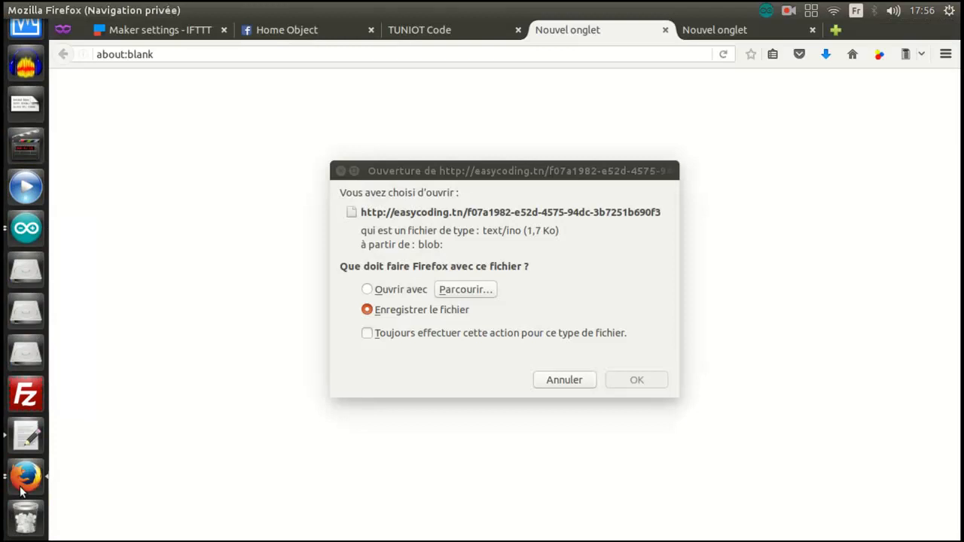
pyautogui.click(542, 379)
# Reload the Home Object timeline and react J'adore to the new 'Coding is easy with TUNIOT and NODEMCU' post.
pyautogui.click(307, 30)
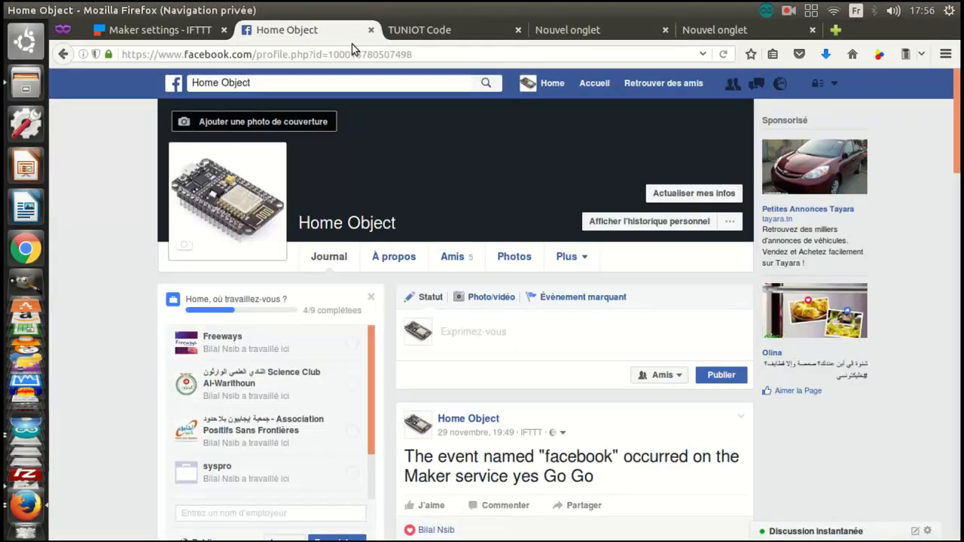
pyautogui.click(552, 83)
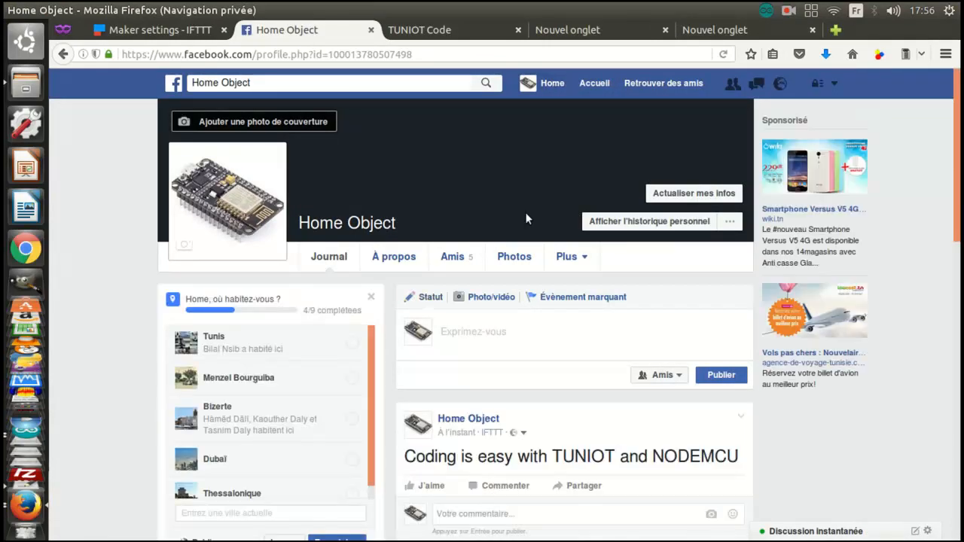
pyautogui.scroll(-1, 602, 452)
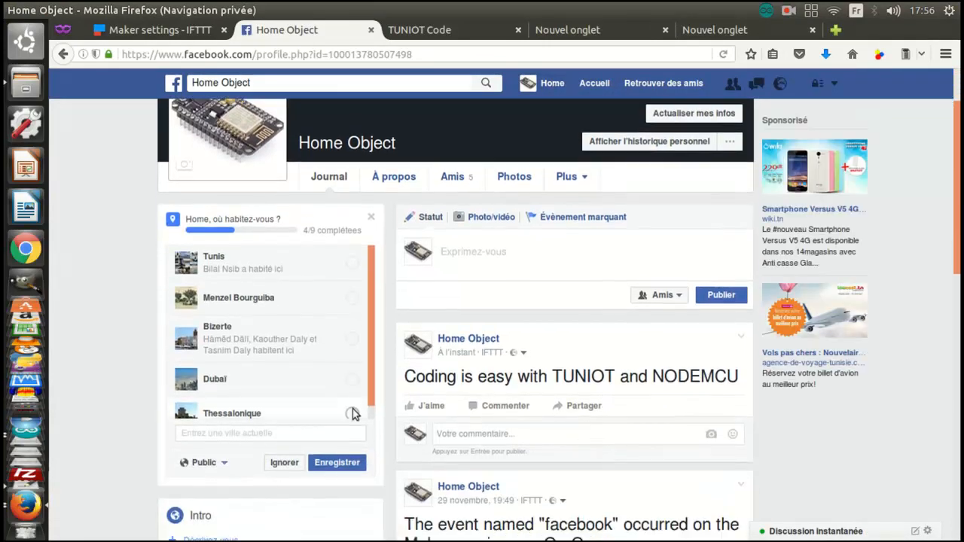
pyautogui.moveTo(425, 485)
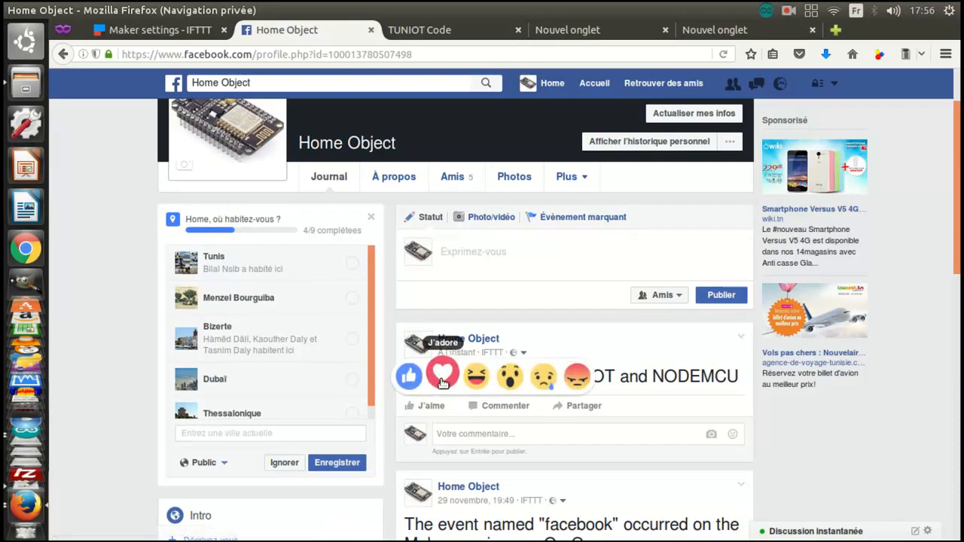
pyautogui.click(443, 375)
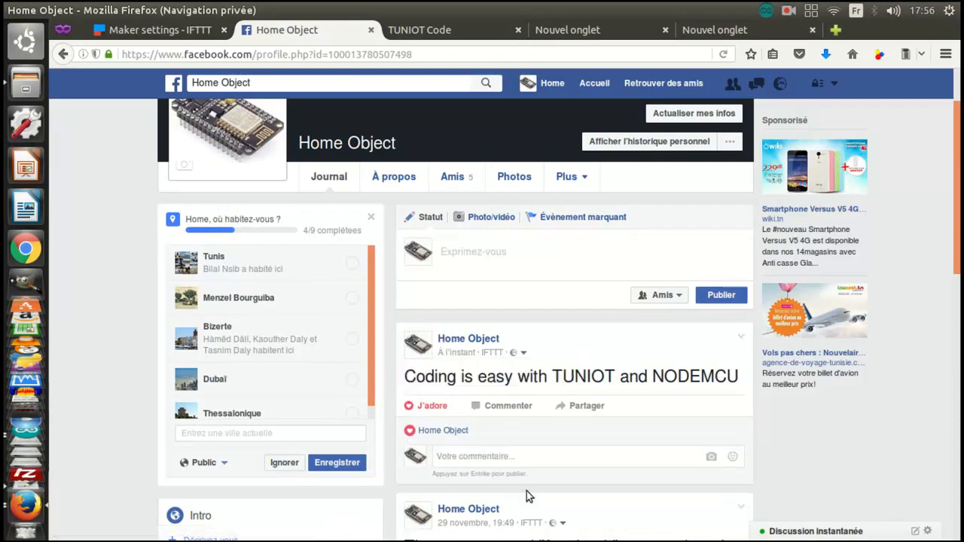